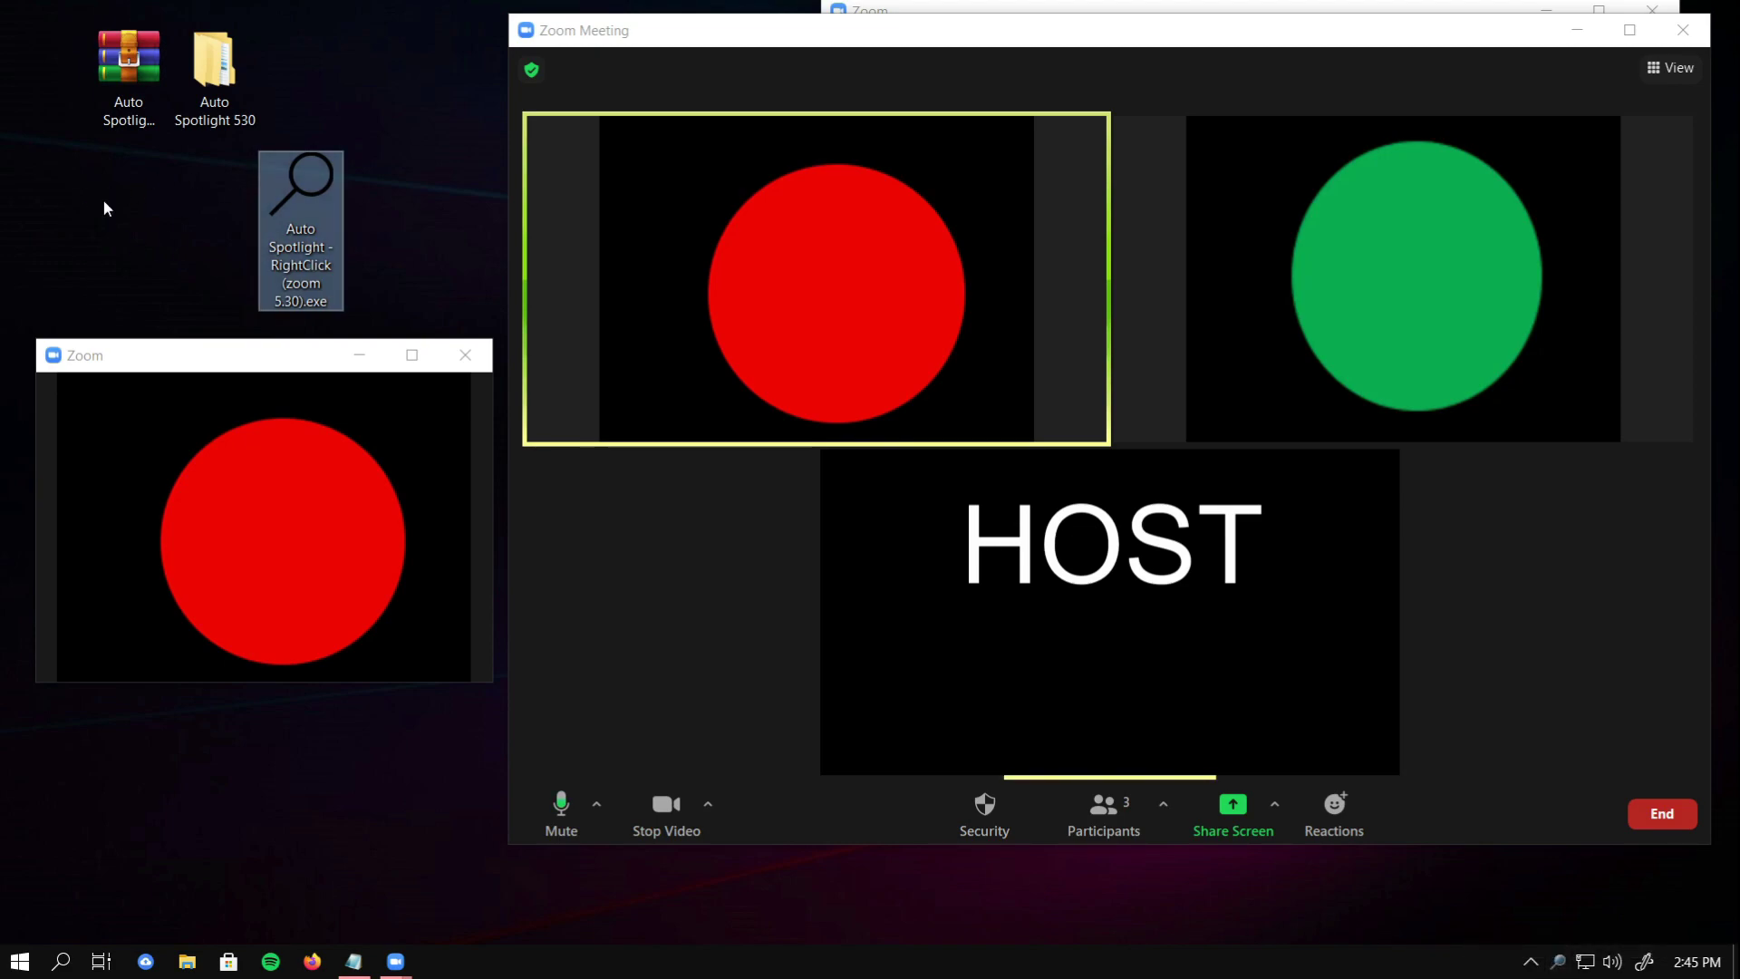
Step: Open the desktop context menu at several spots to check that the AutoSpotlight mode responds, and close it
right_click(77, 191)
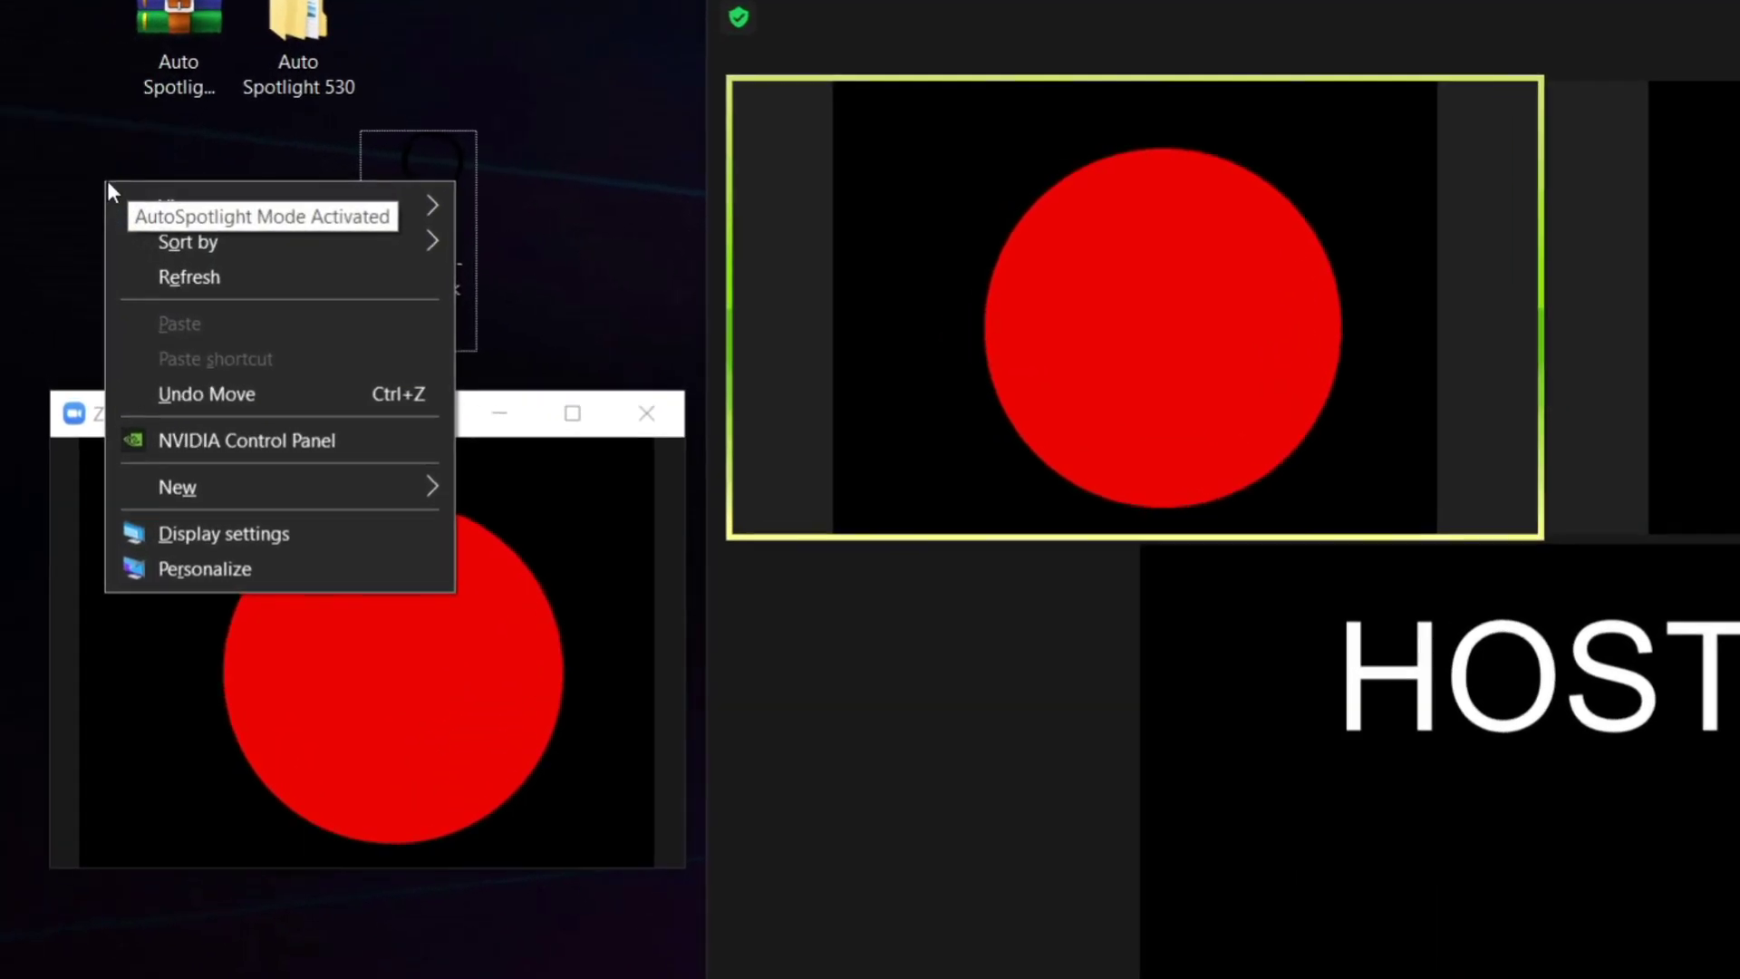
mouse_move(158, 206)
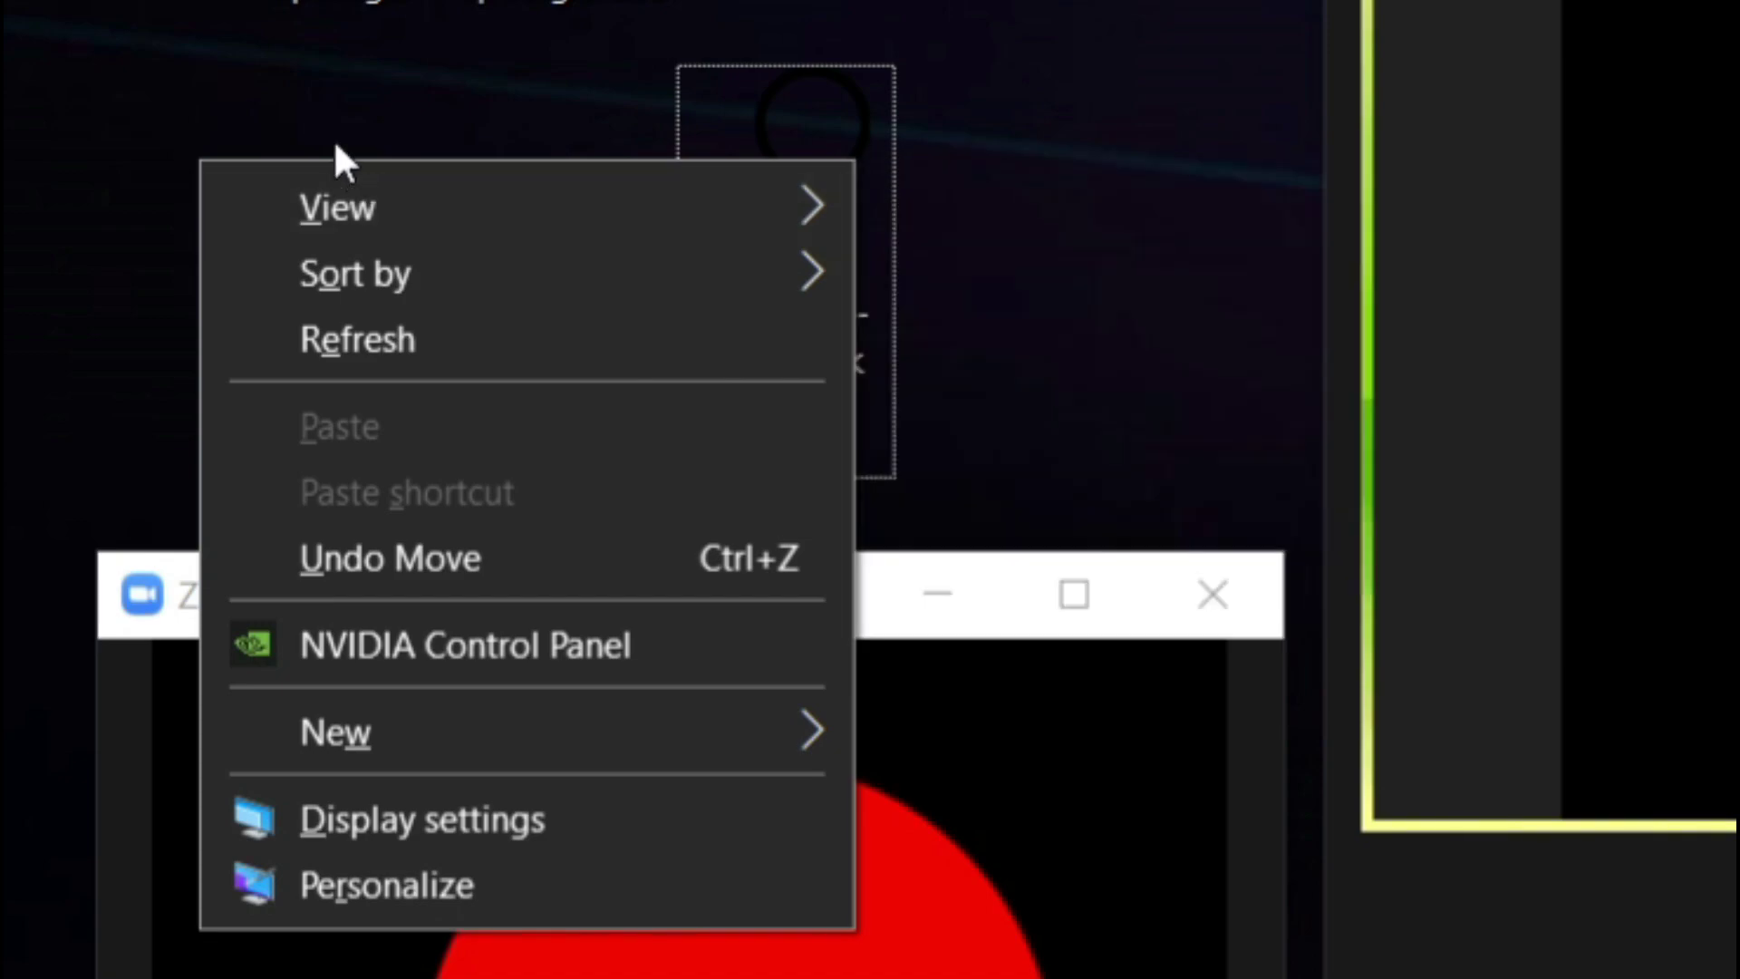
right_click(141, 119)
mouse_move(551, 131)
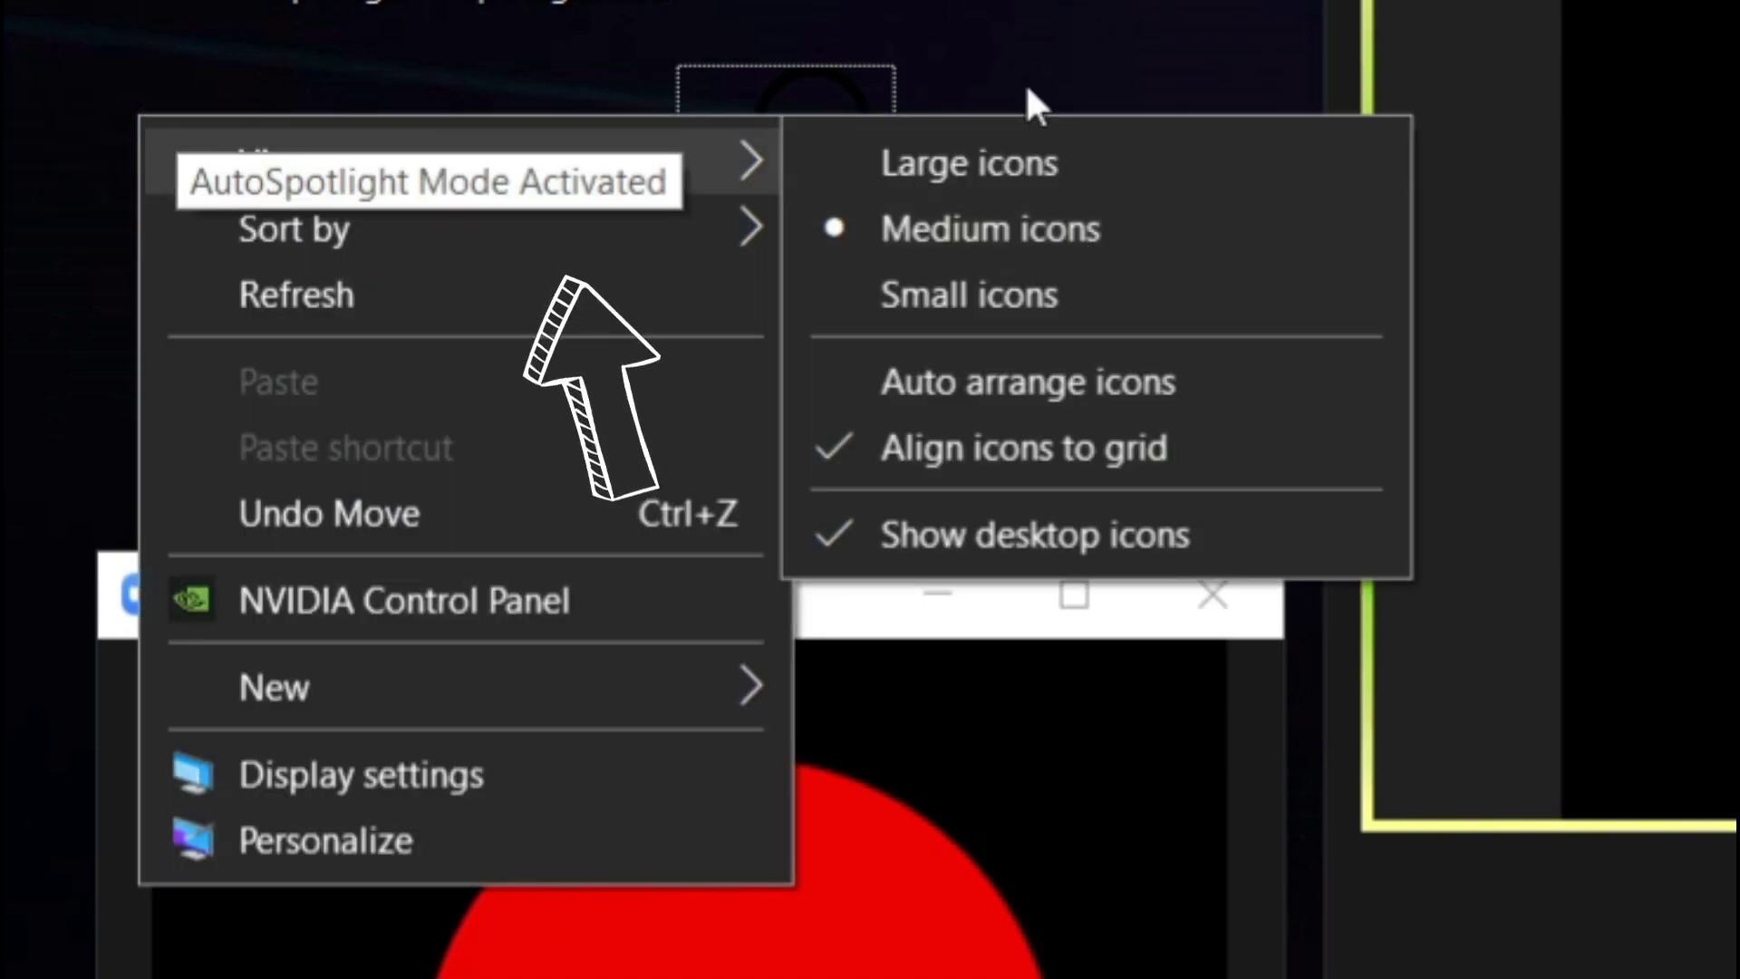
right_click(458, 80)
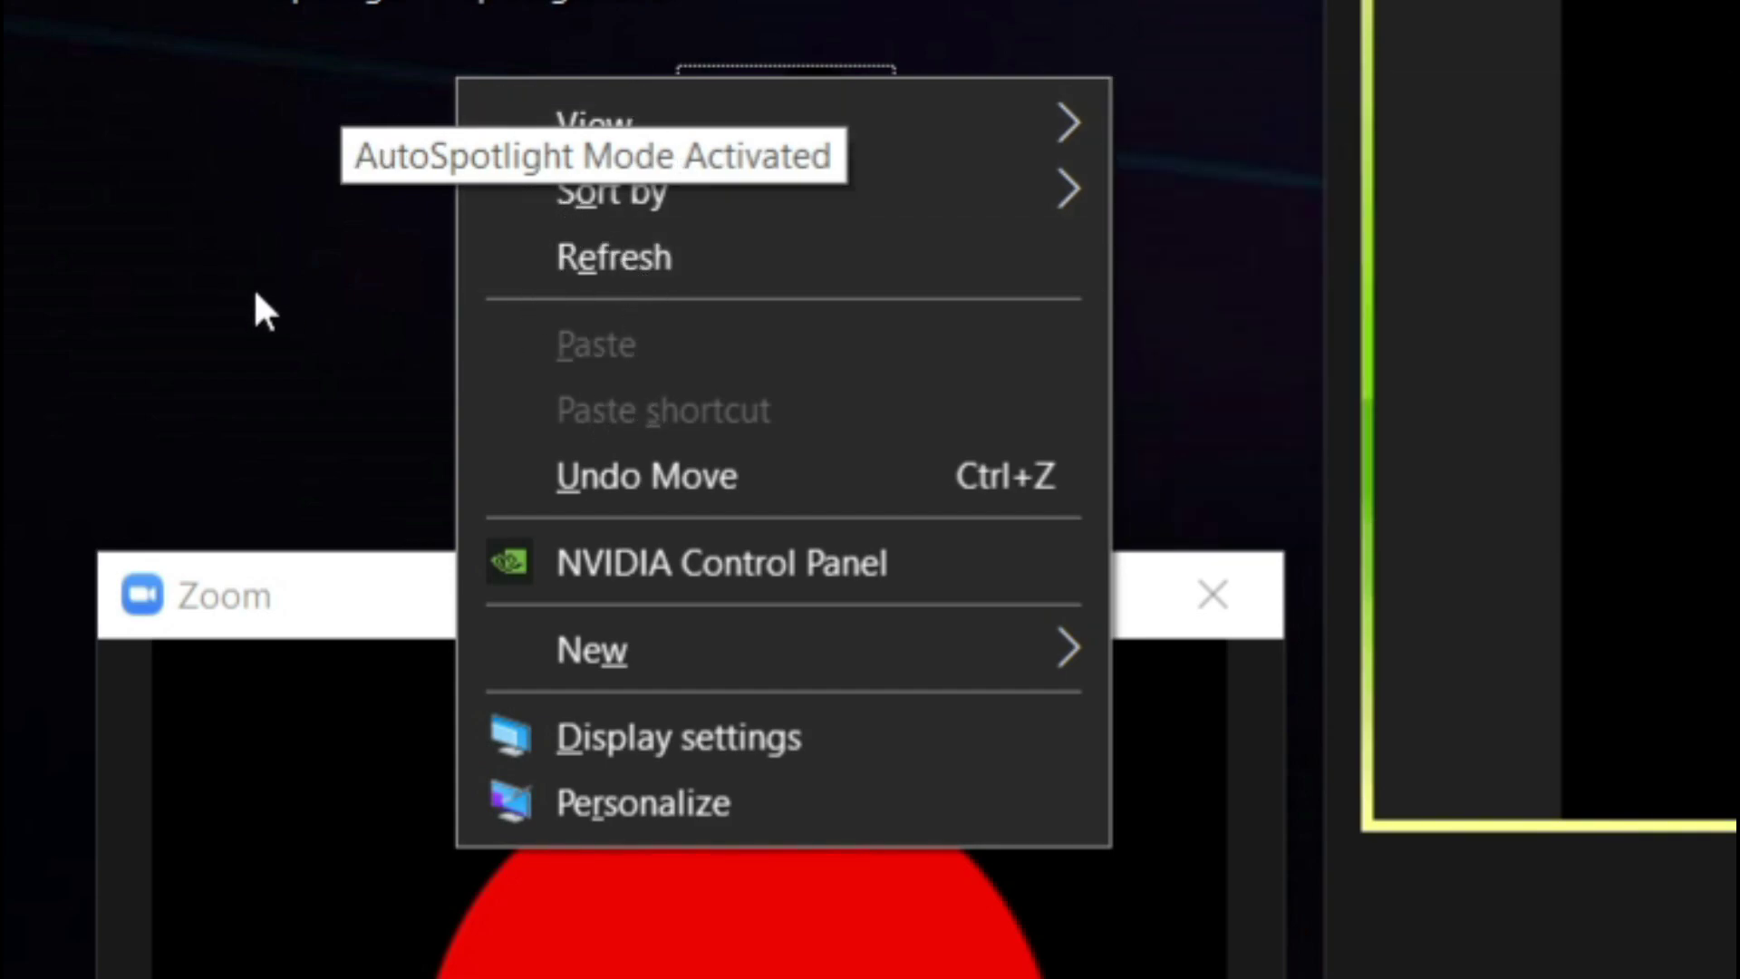
right_click(256, 292)
right_click(86, 775)
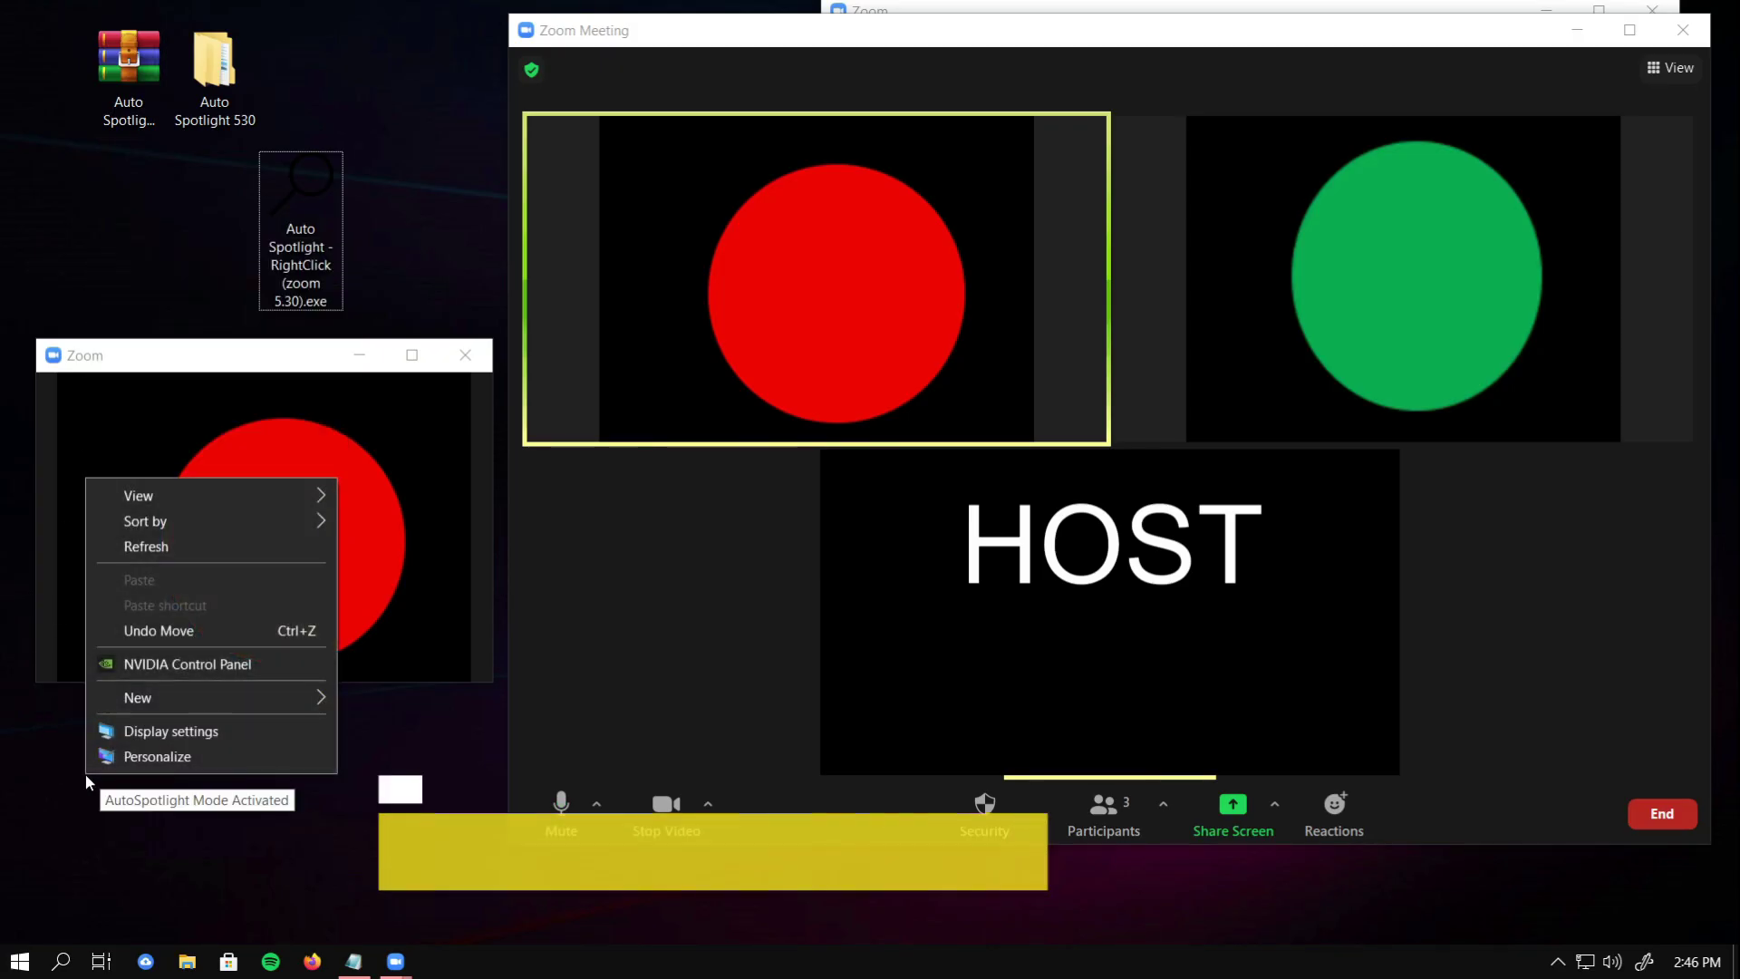
click(385, 761)
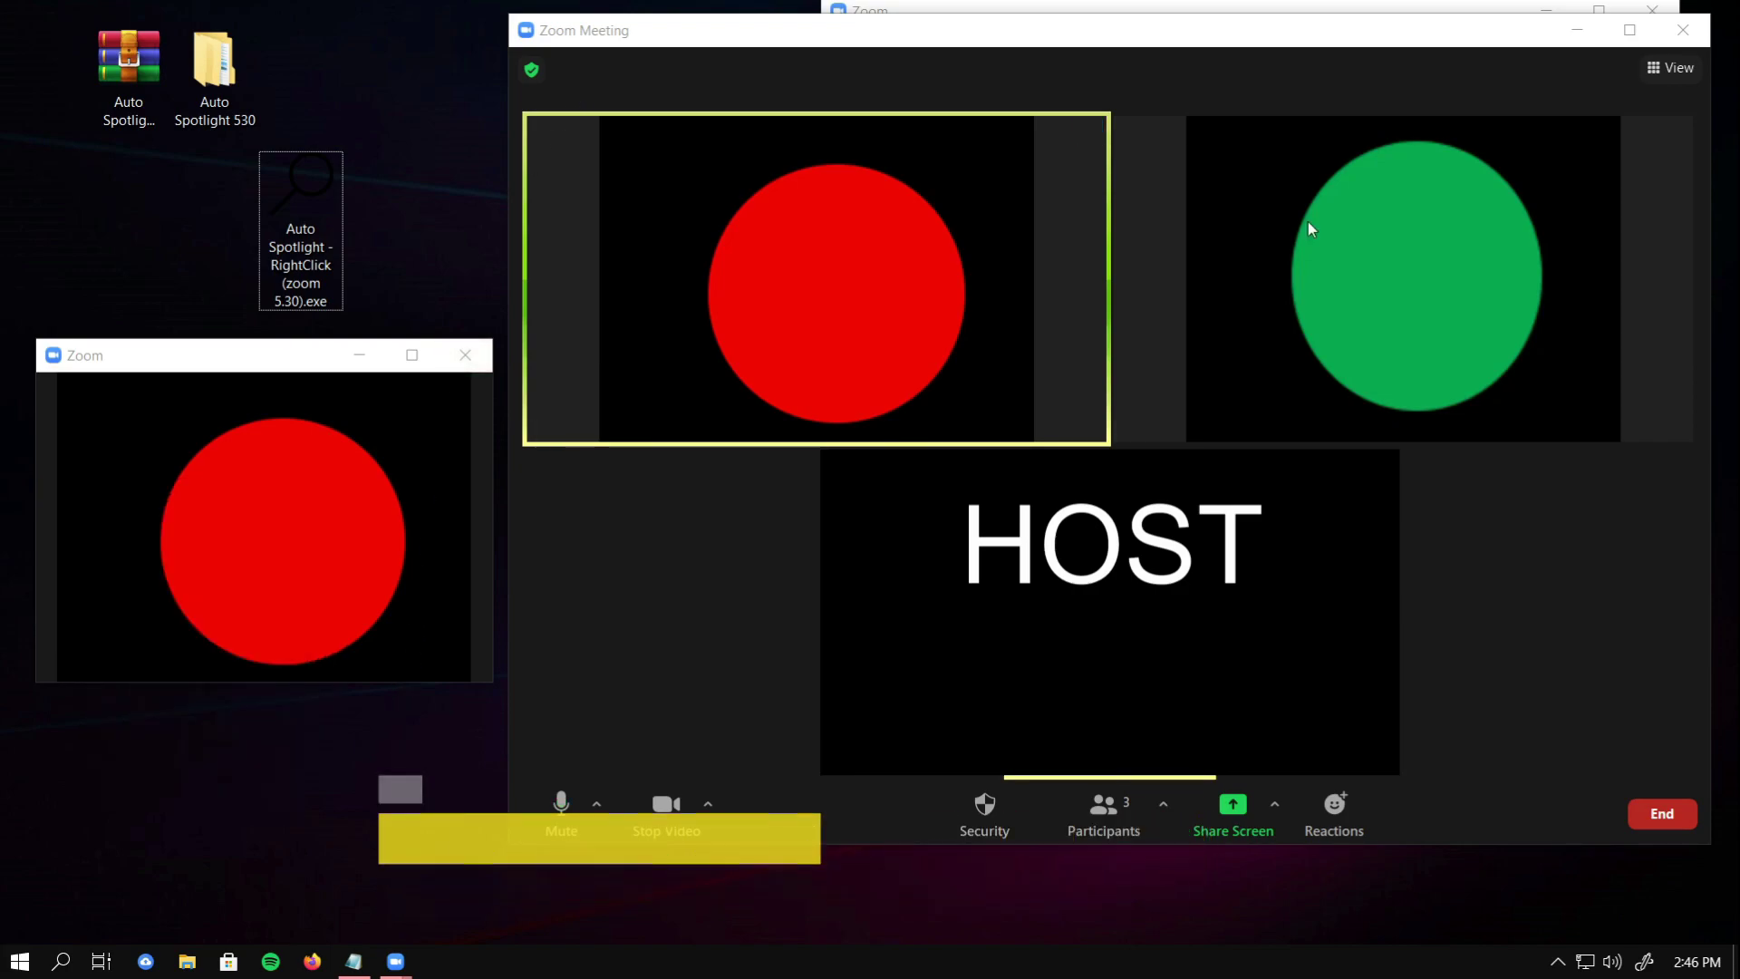
Step: Use AutoSpotlight to replace the meeting spotlight several times, alternating among the Green, Red and host videos
right_click(1290, 195)
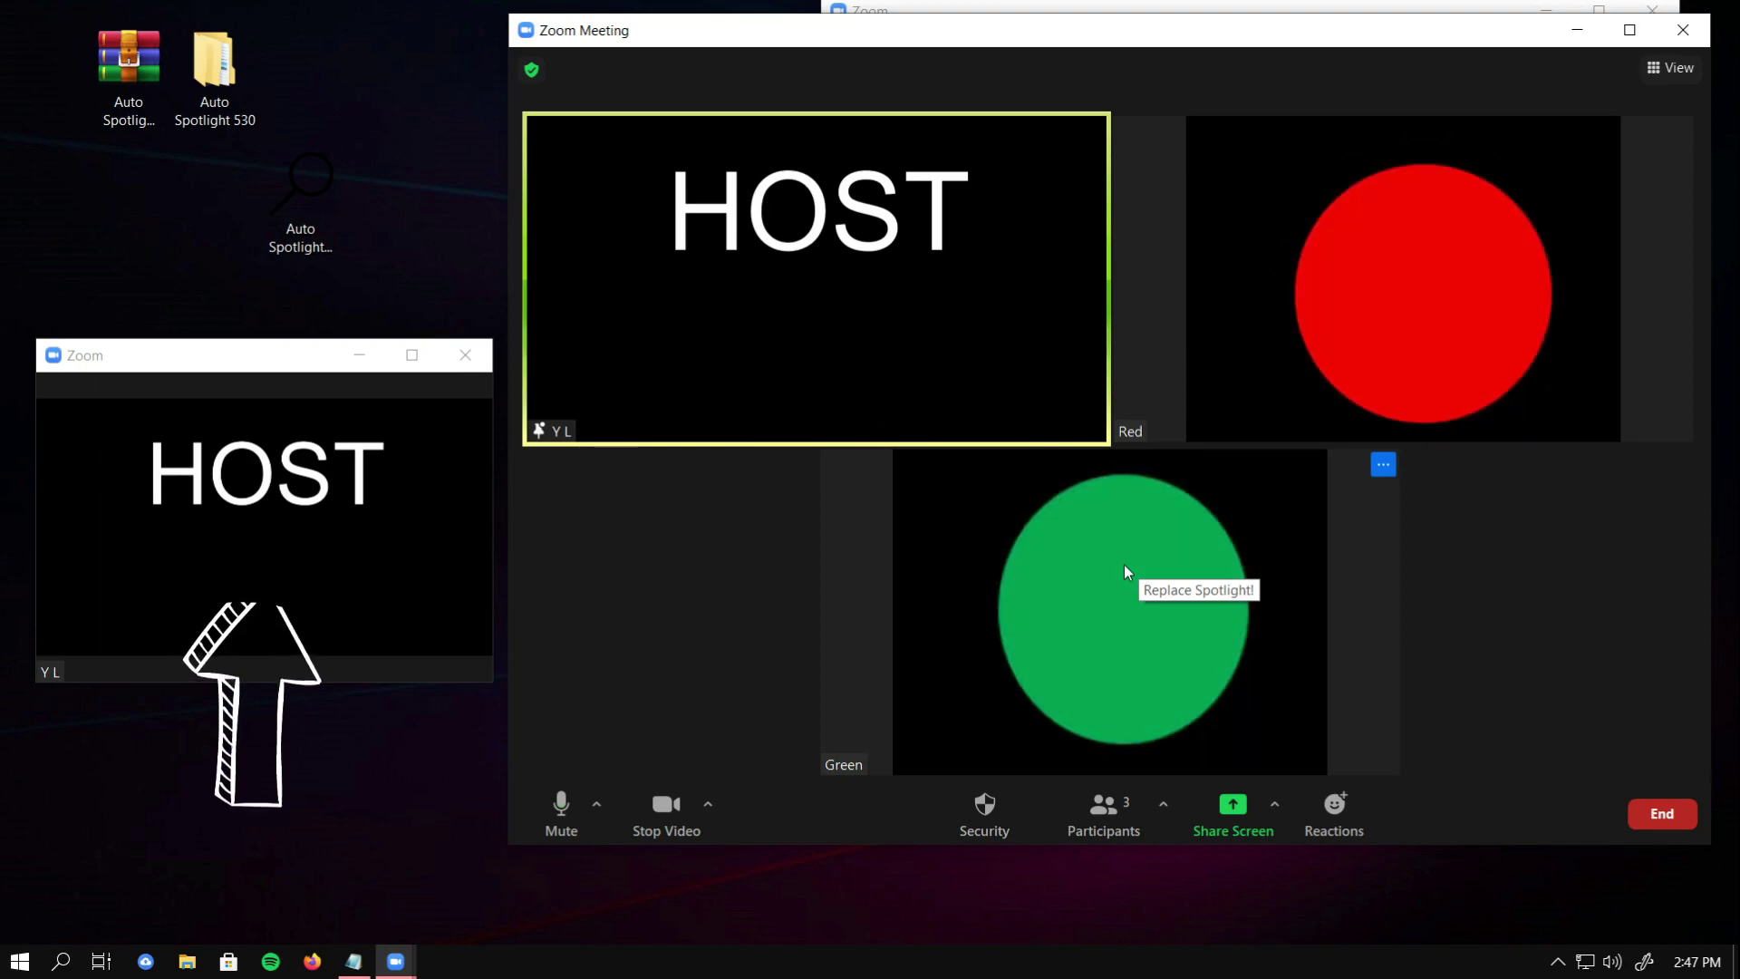
right_click(1456, 332)
click(1523, 524)
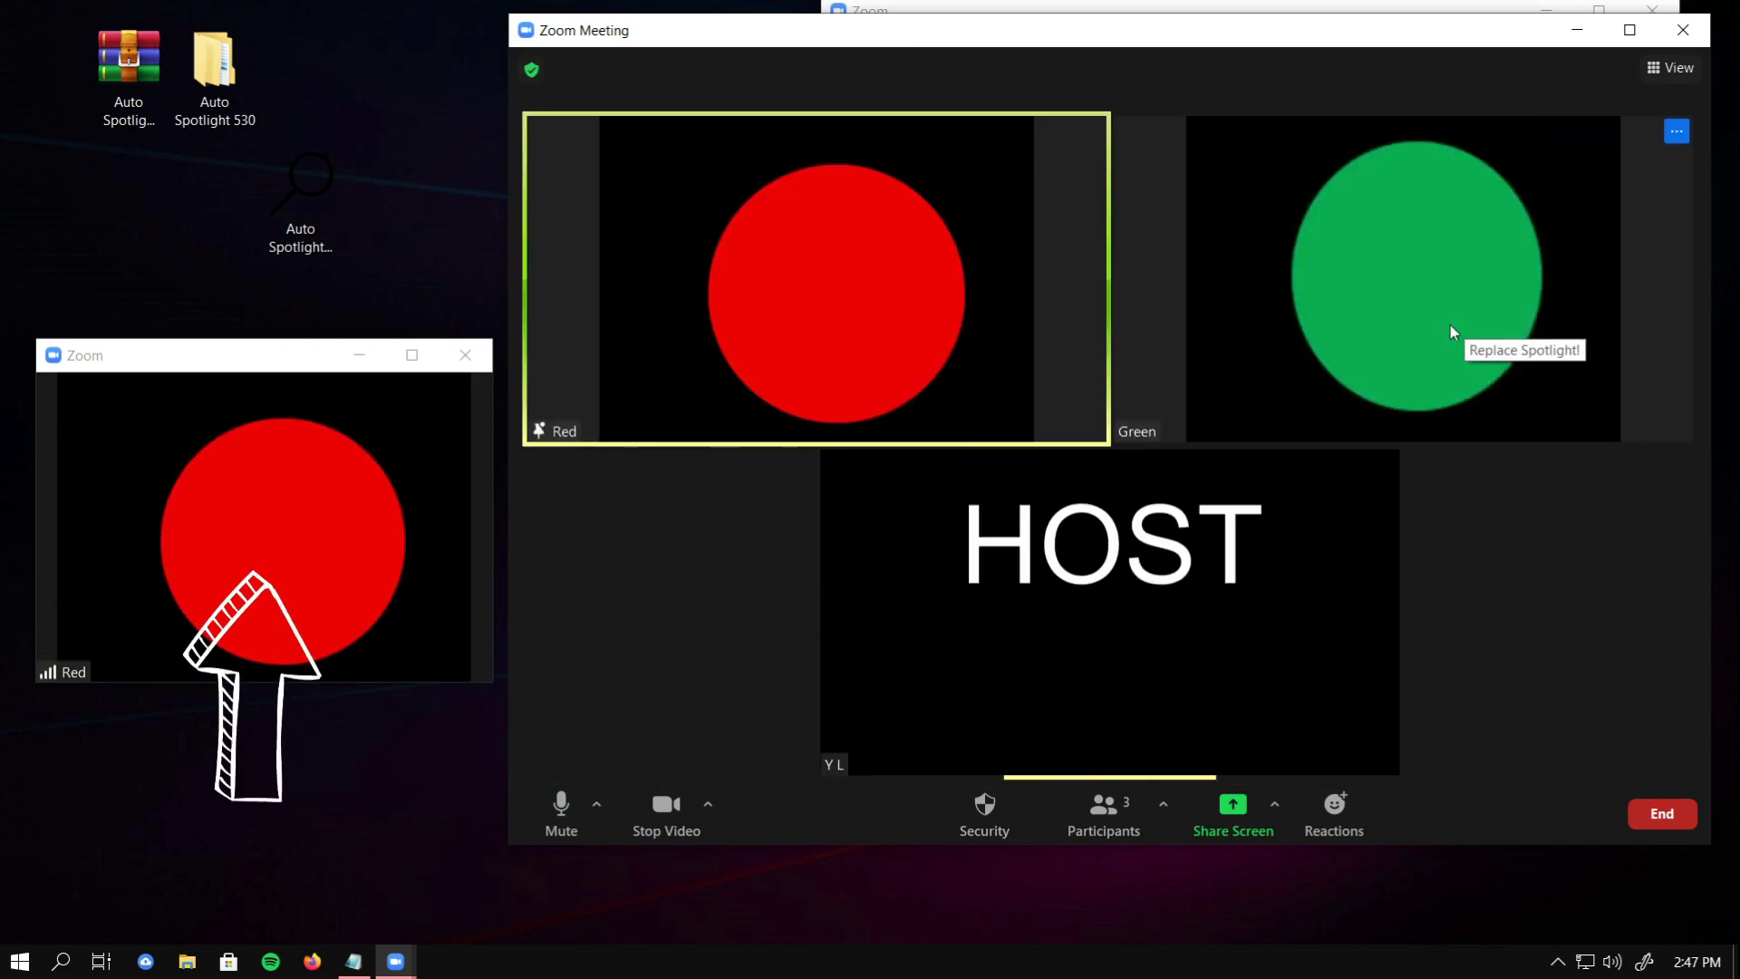
right_click(1423, 243)
click(1495, 438)
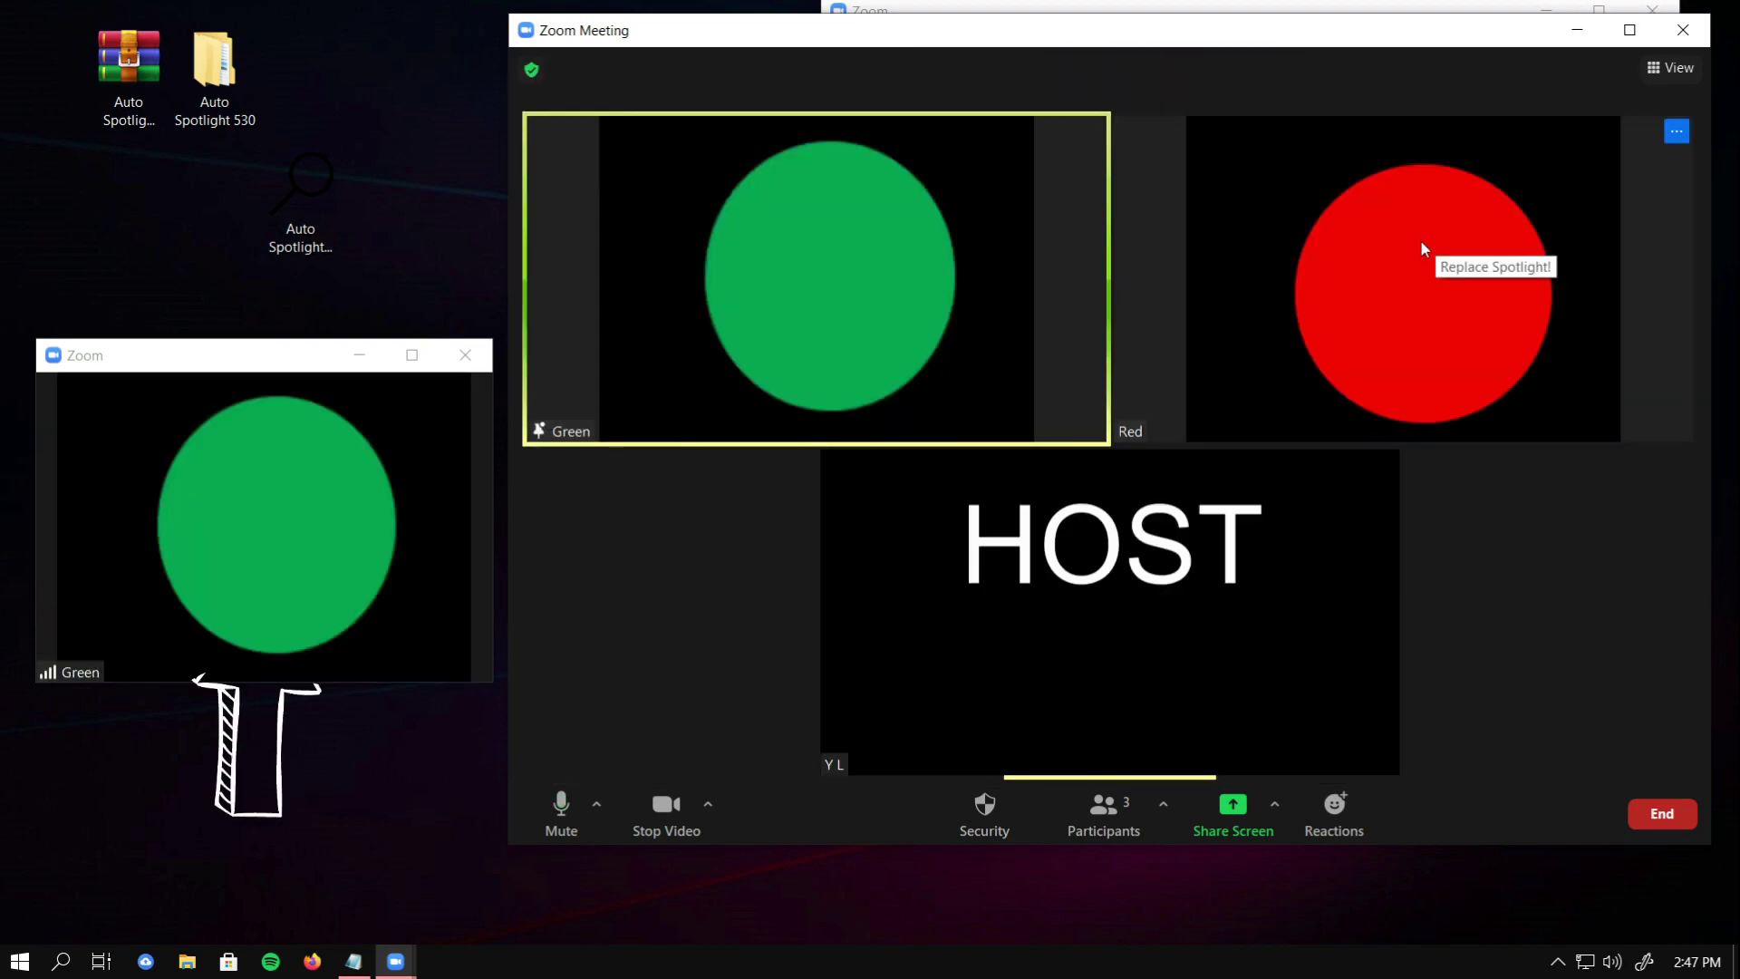
right_click(1065, 553)
click(1133, 769)
right_click(1235, 233)
click(1267, 209)
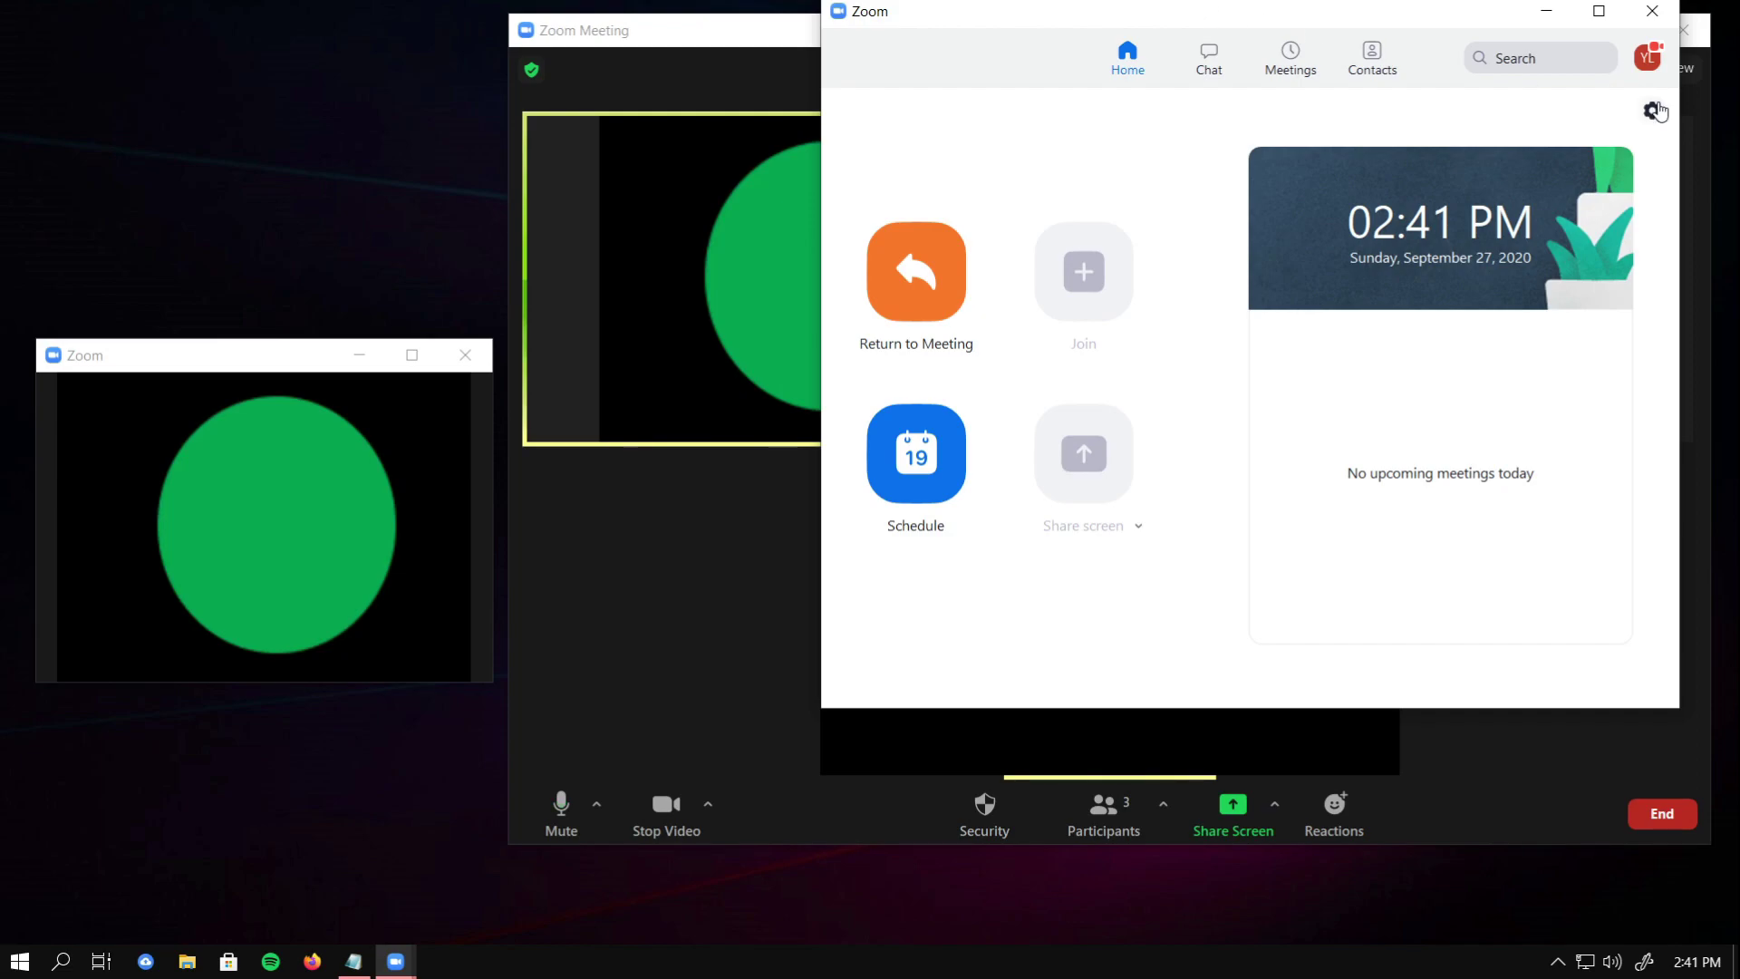
Step: Open the Zoom client settings and view the Statistics section to check the client version
click(1653, 111)
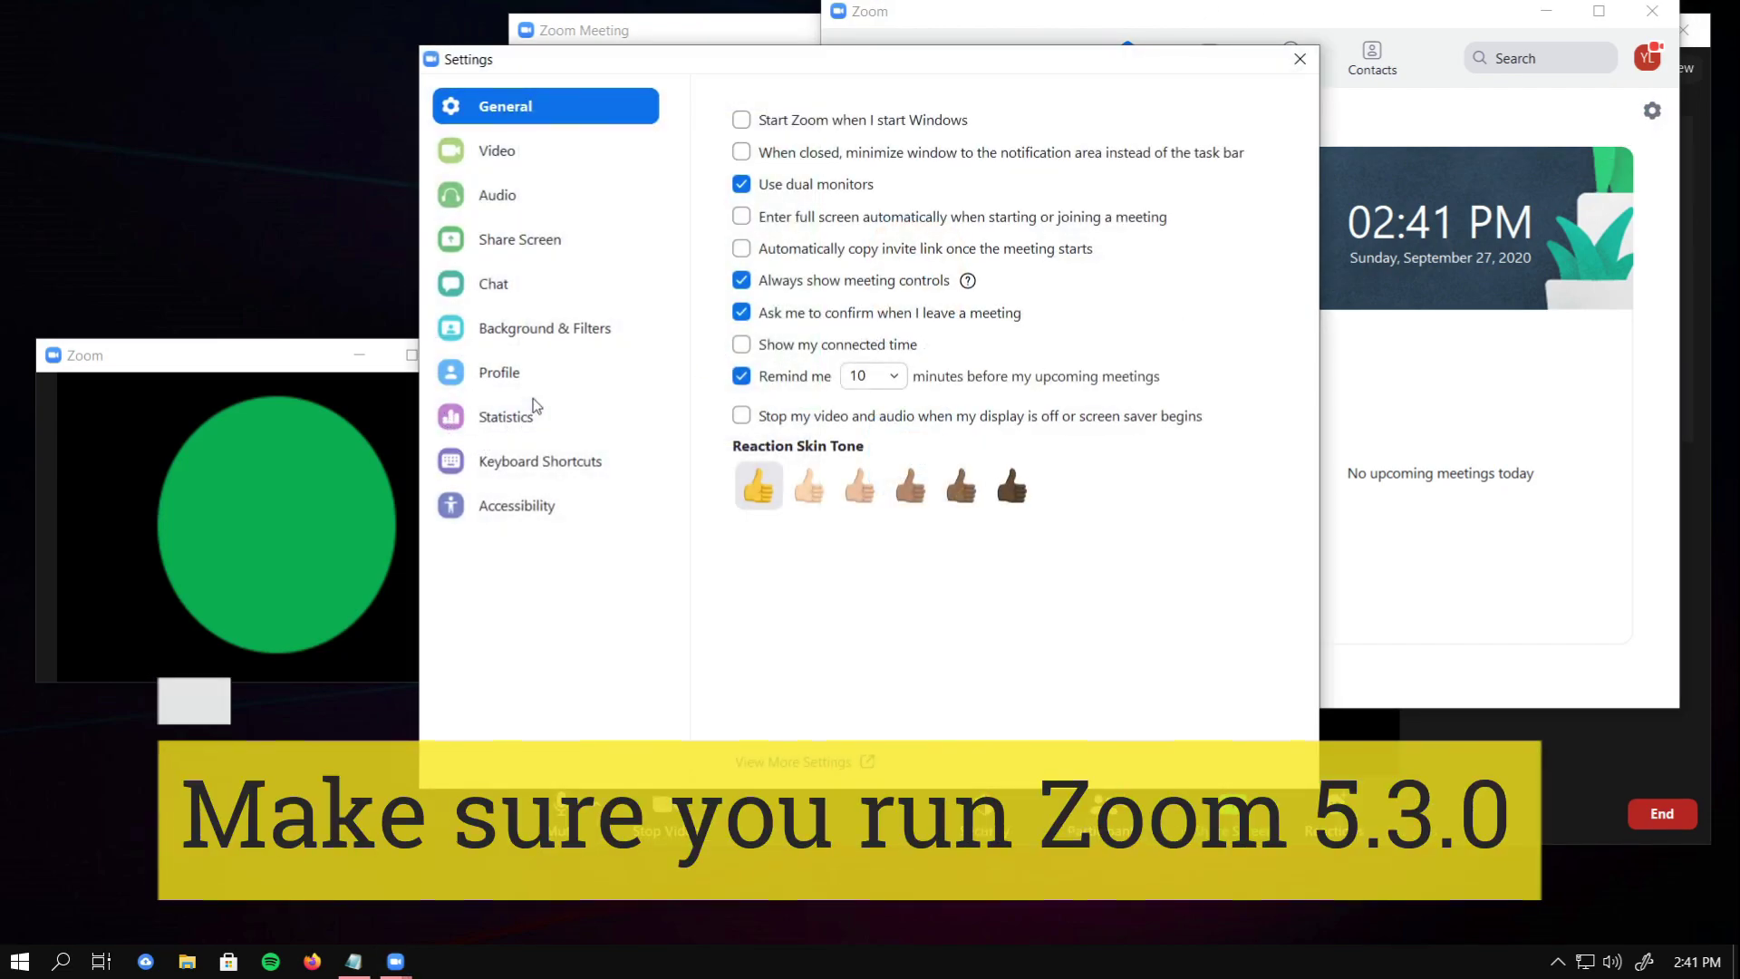
click(530, 413)
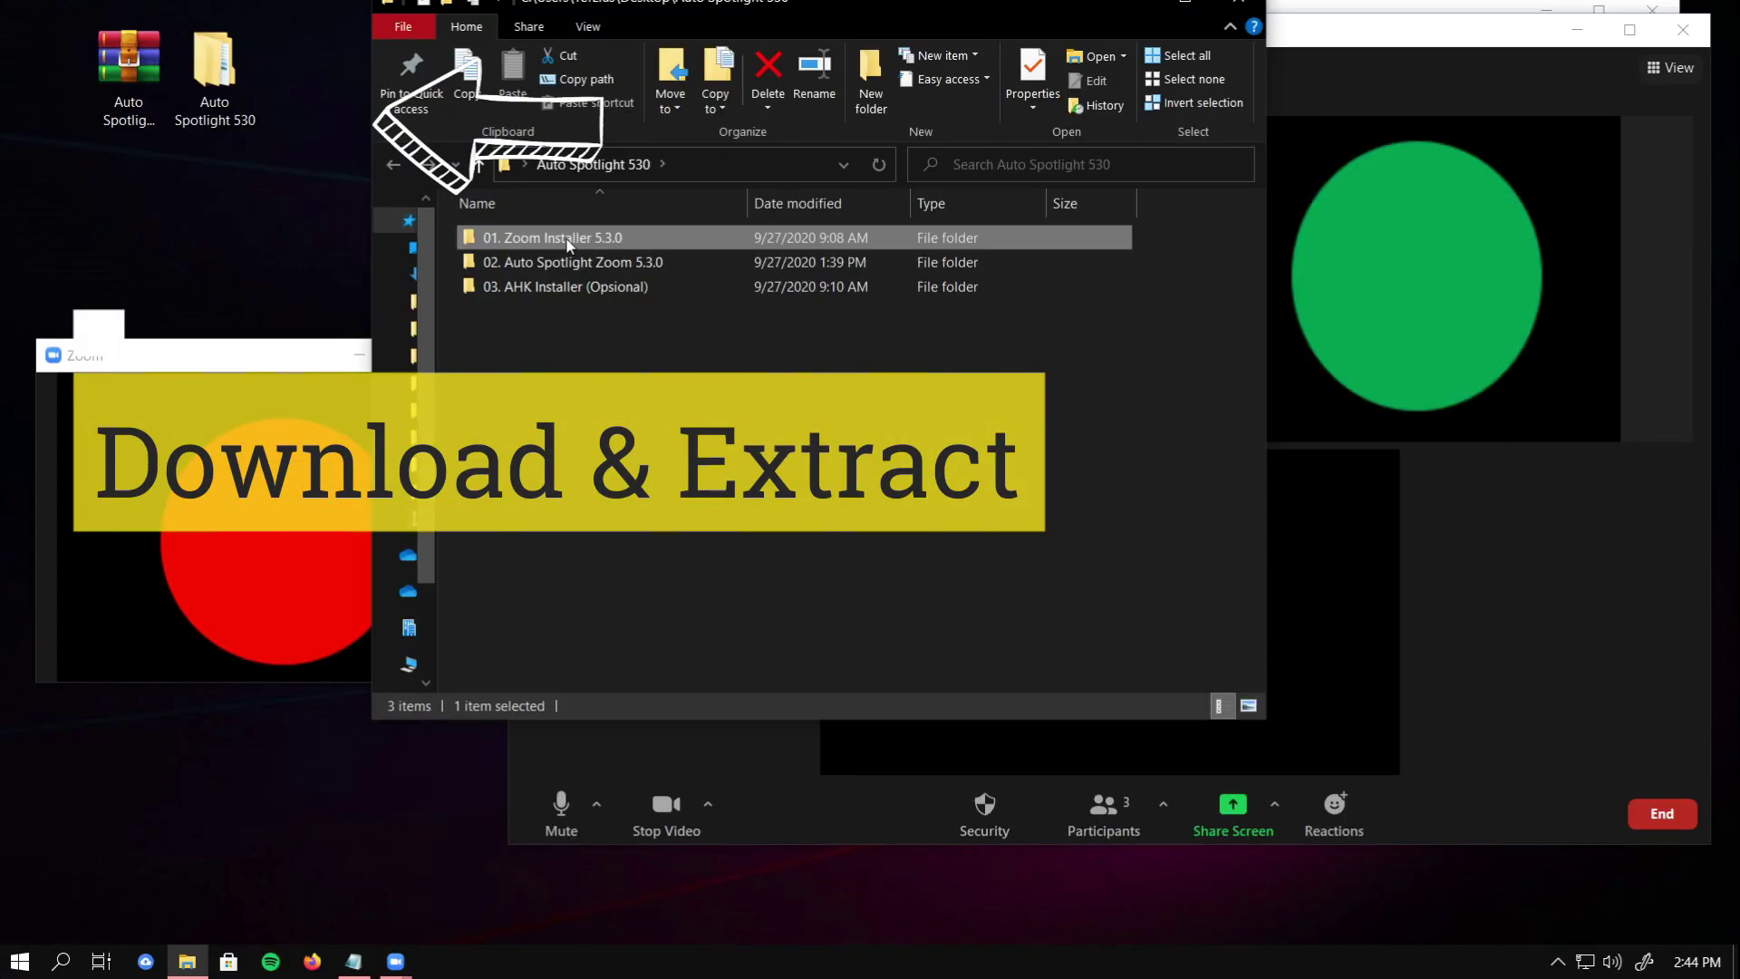
Step: View the contents of the 01. Zoom Installer 5.3.0 folder and return to the Auto Spotlight 530 folder
double_click(566, 242)
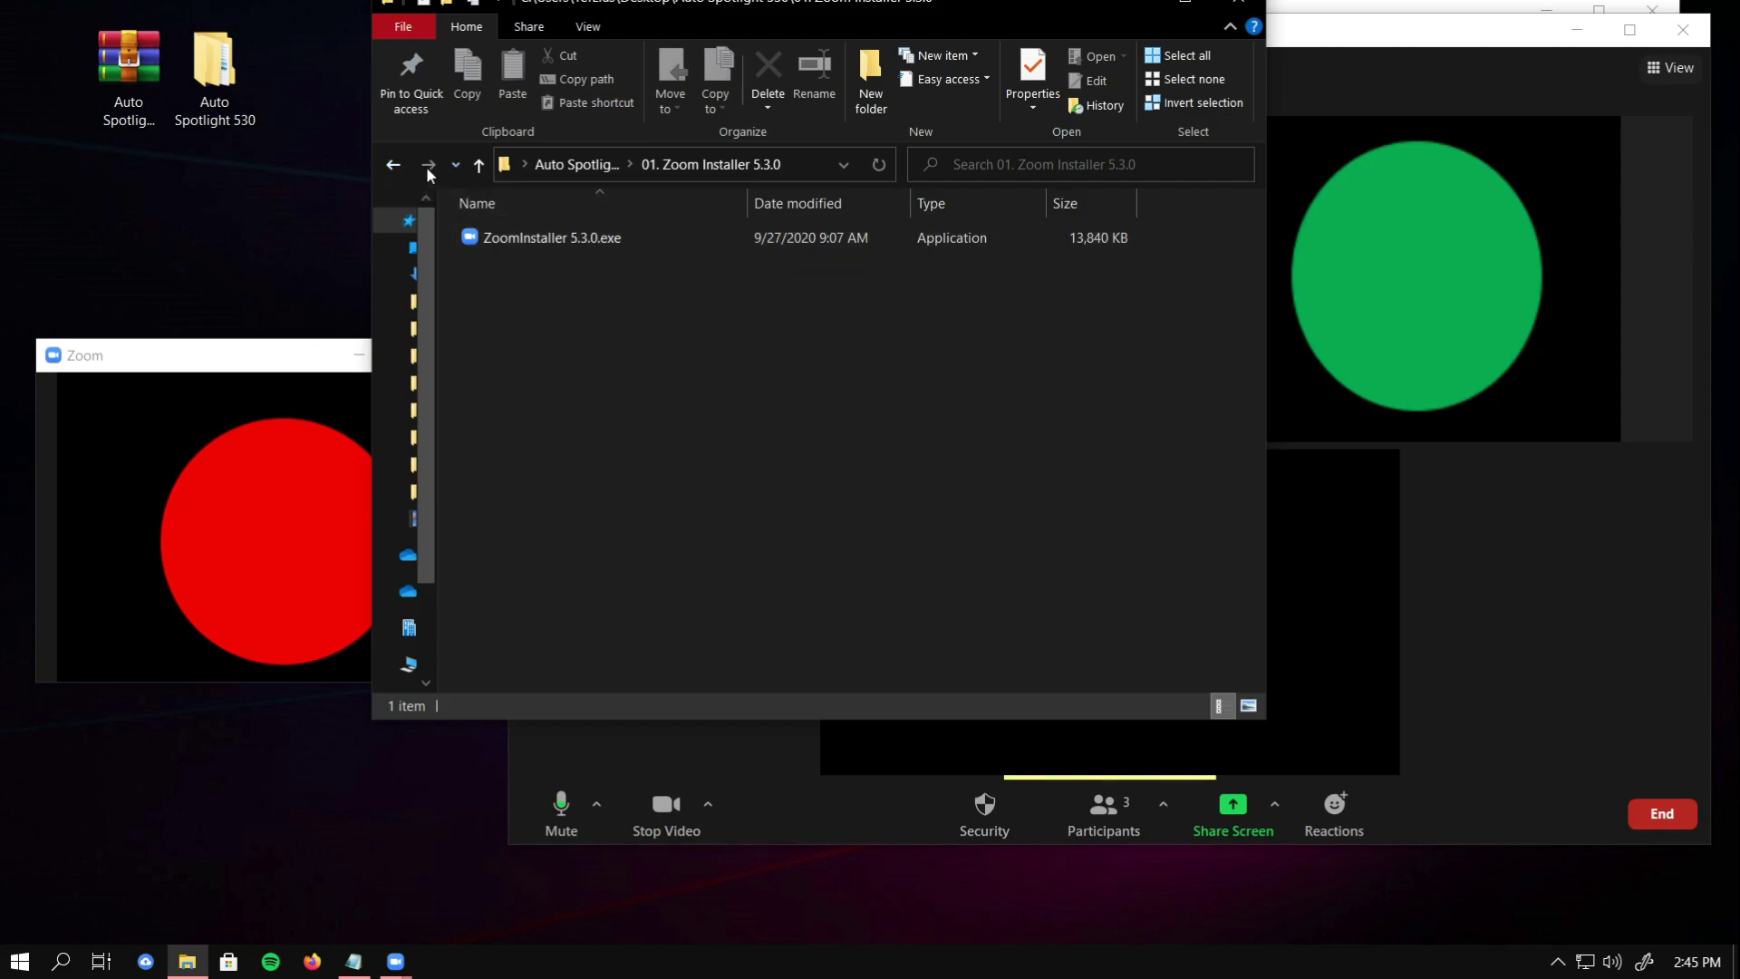
click(393, 164)
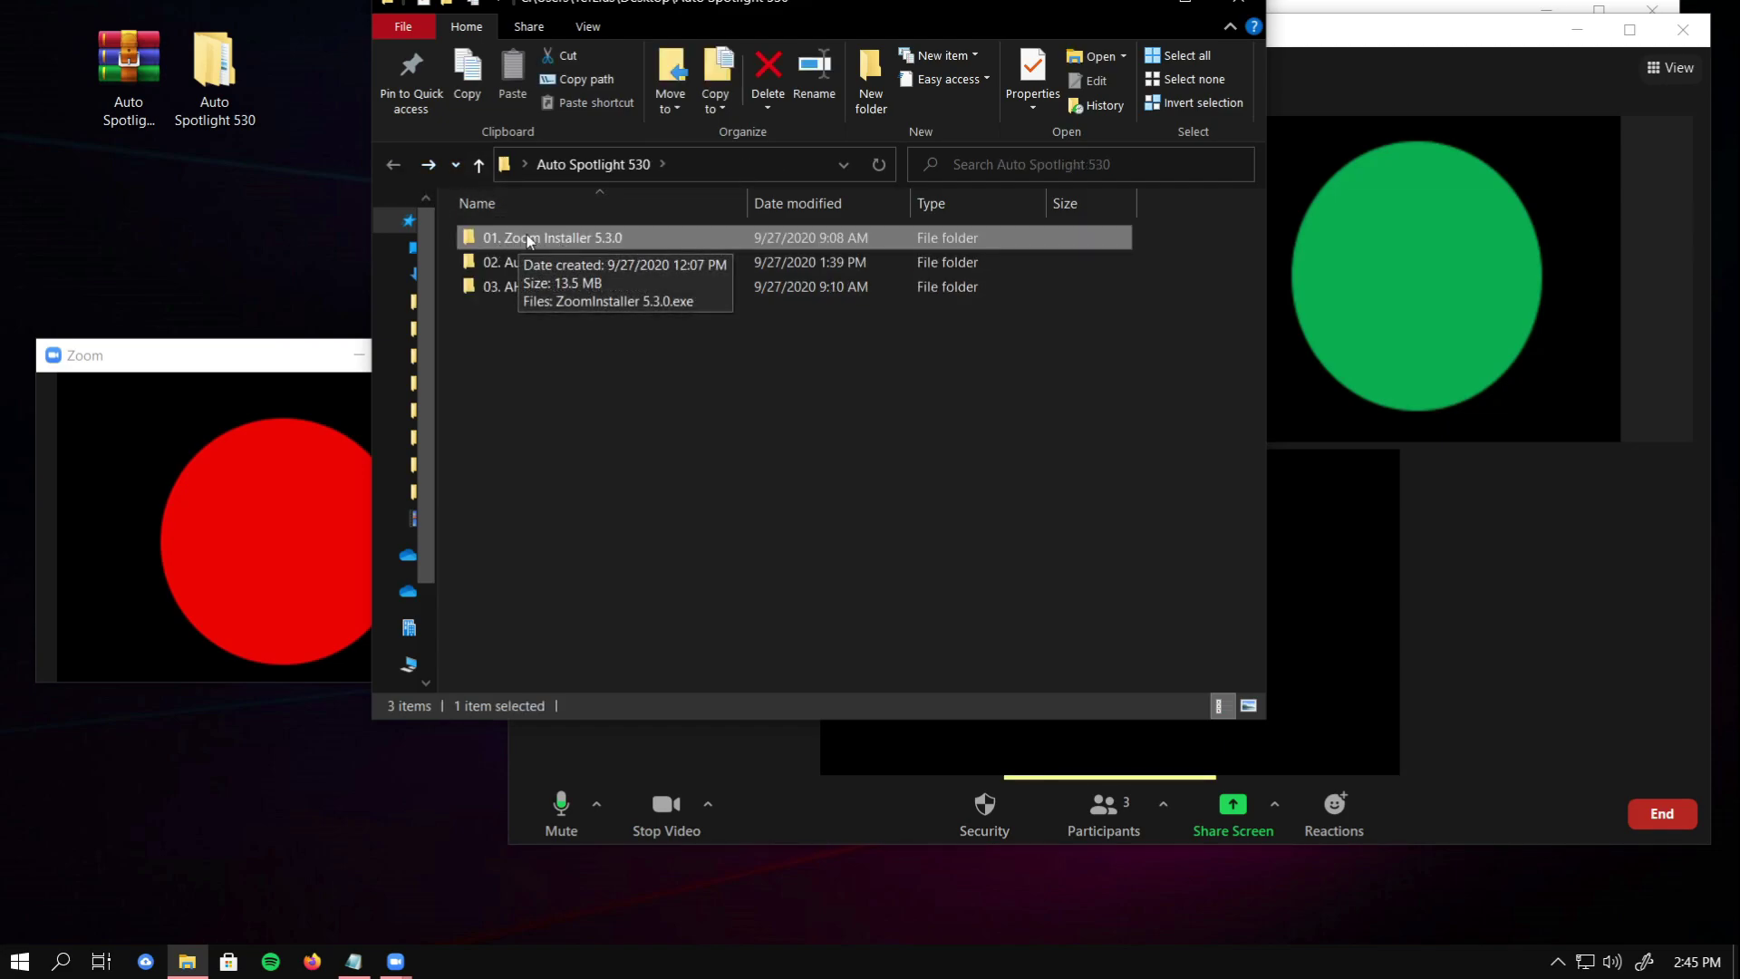
Step: Put Auto Spotlight - RightClick (zoom 5.30).exe from the 02. Auto Spotlight Zoom 5.3.0 folder on the desktop and run it
double_click(497, 262)
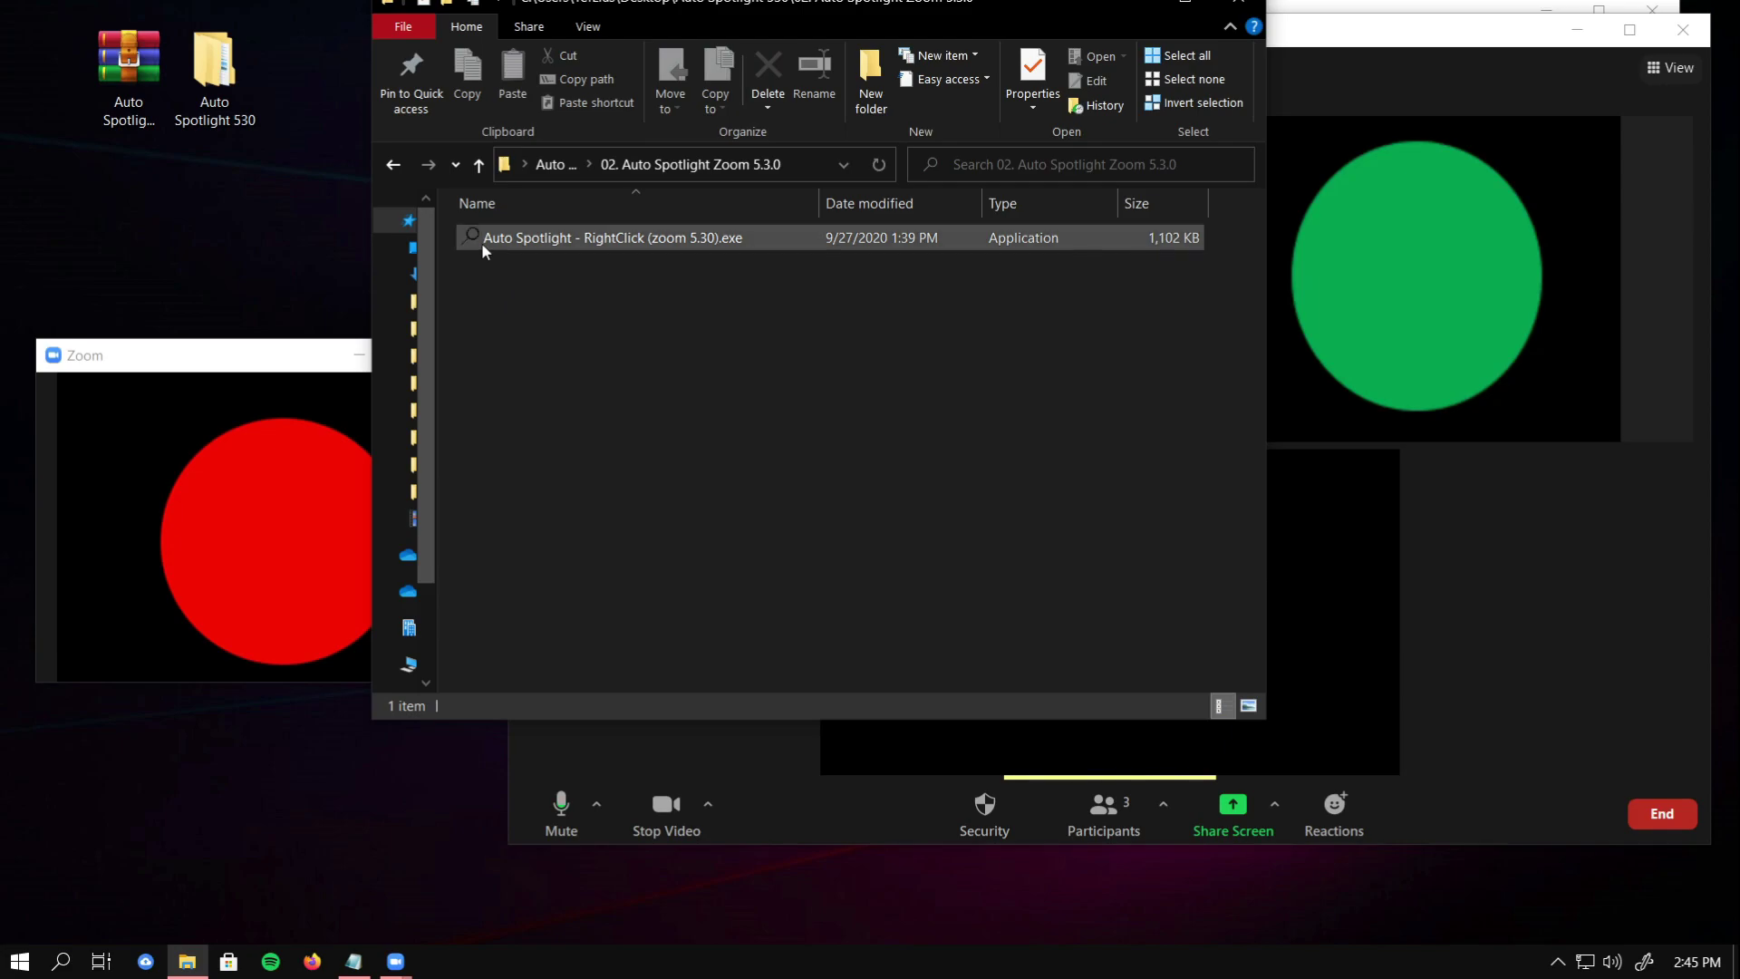
click(481, 241)
drag(567, 245, 268, 299)
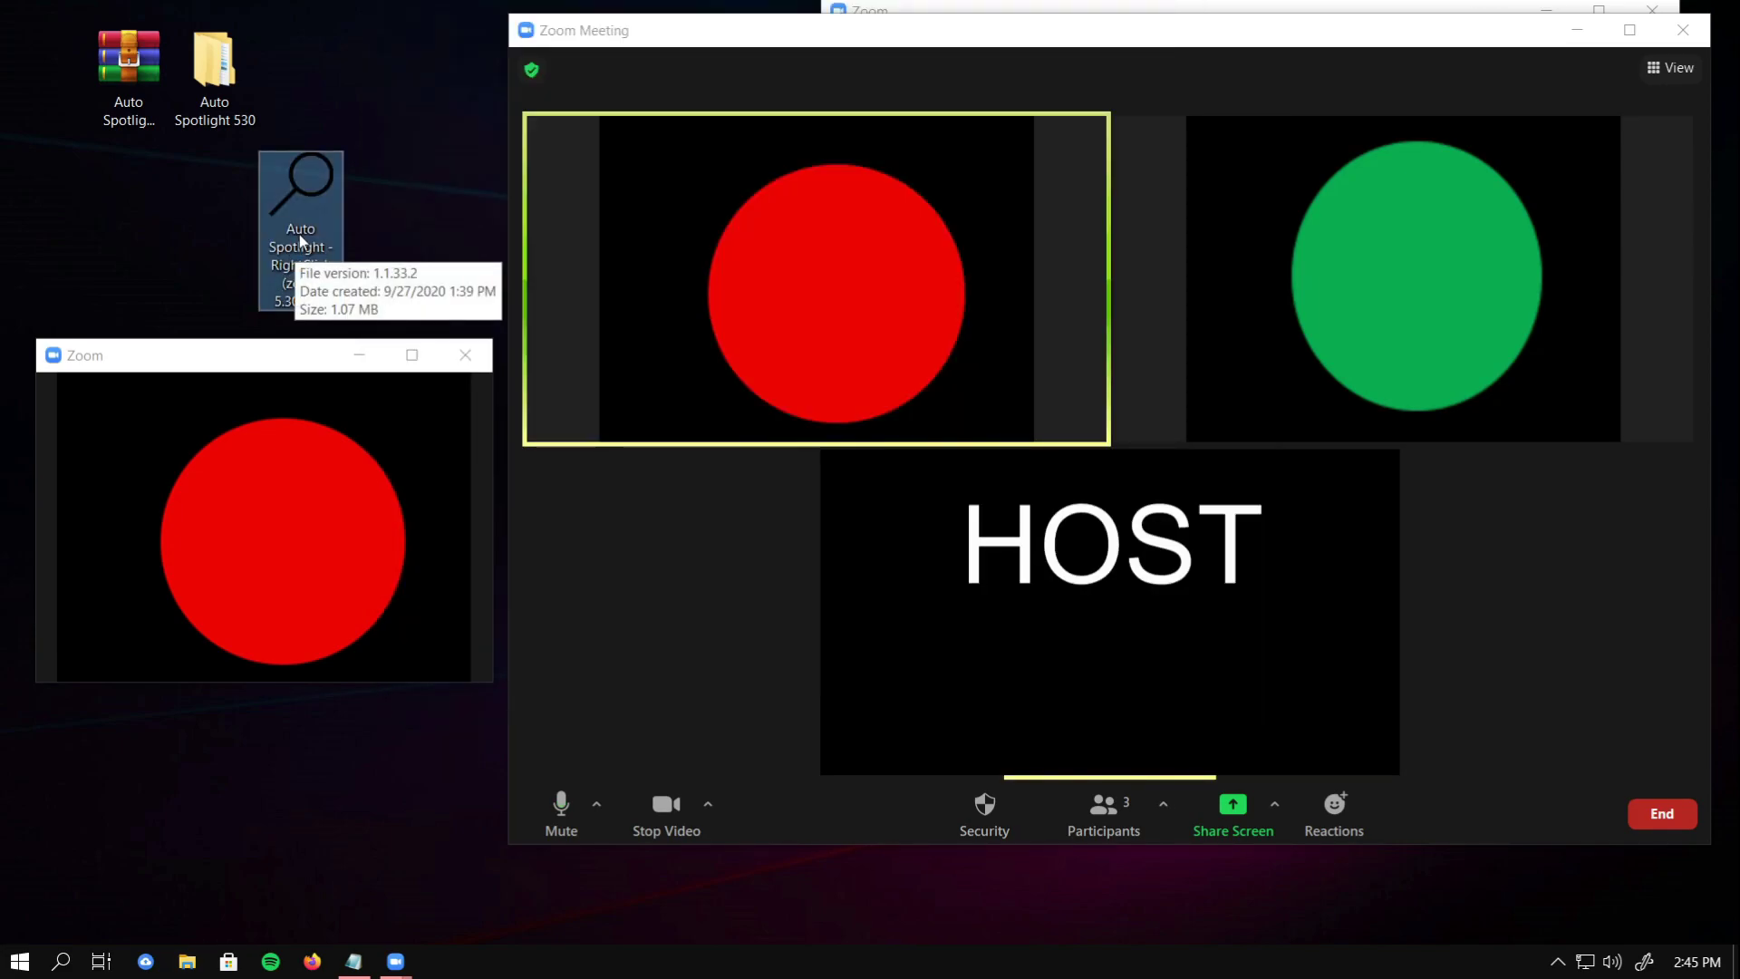
double_click(312, 196)
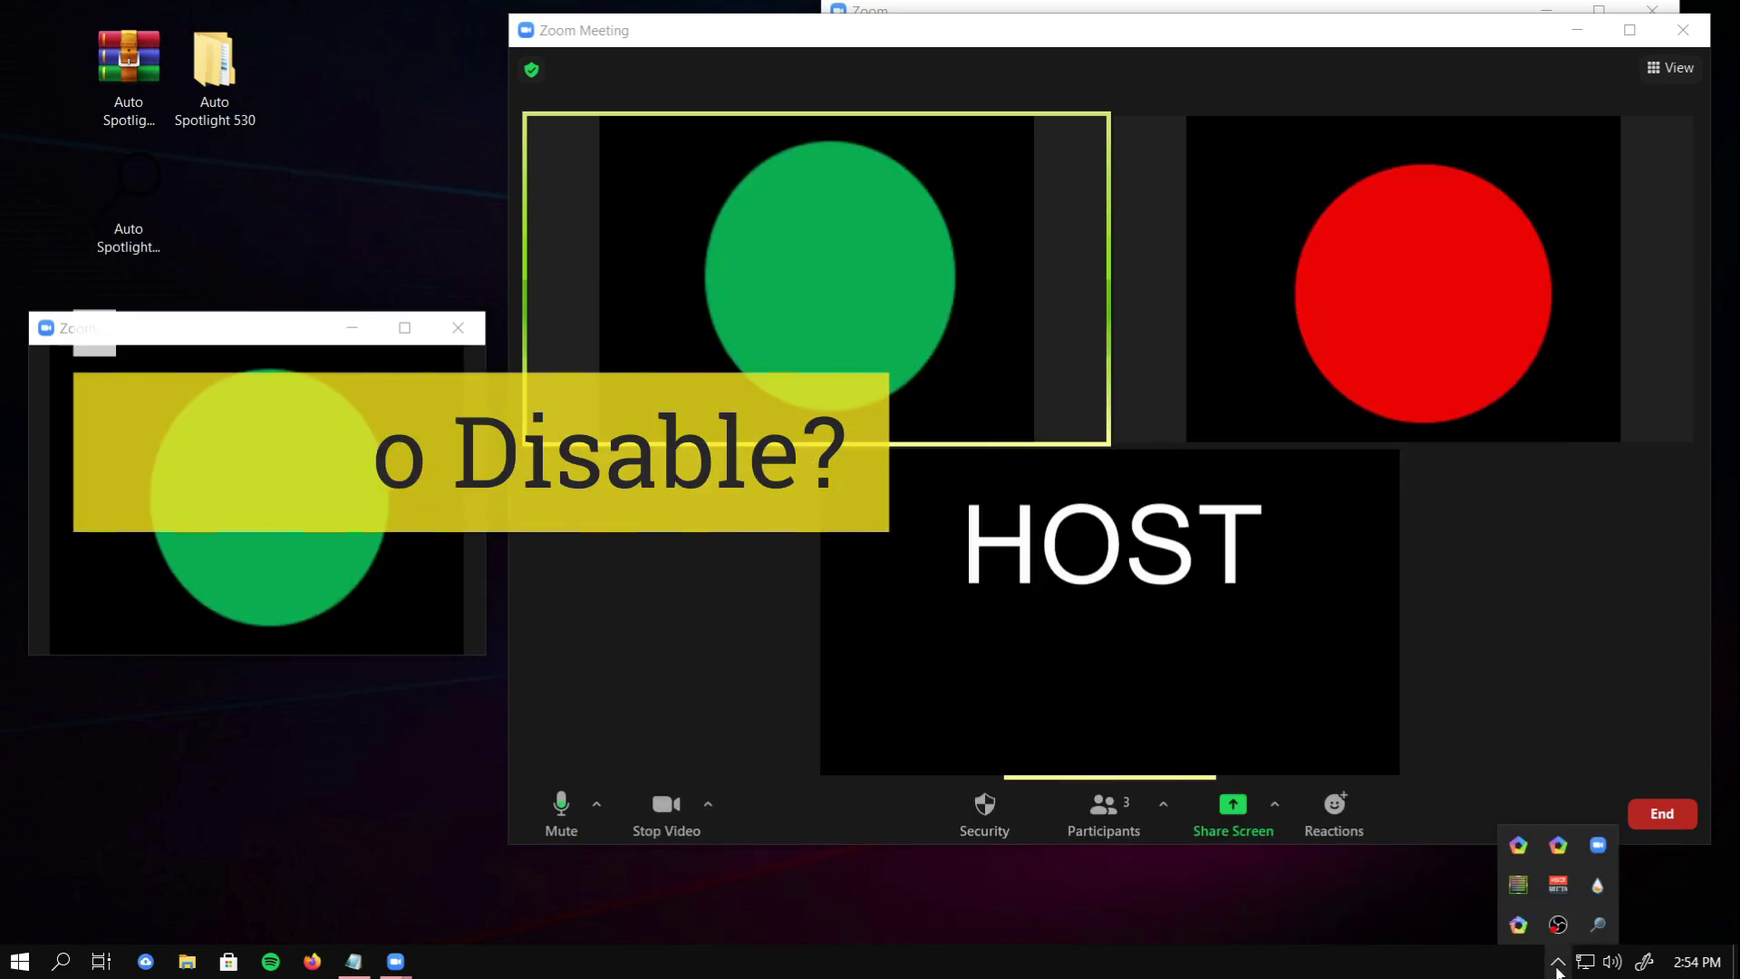
Step: Exit the running Auto Spotlight script and test the desktop context menu to check that the mode is off
right_click(1598, 925)
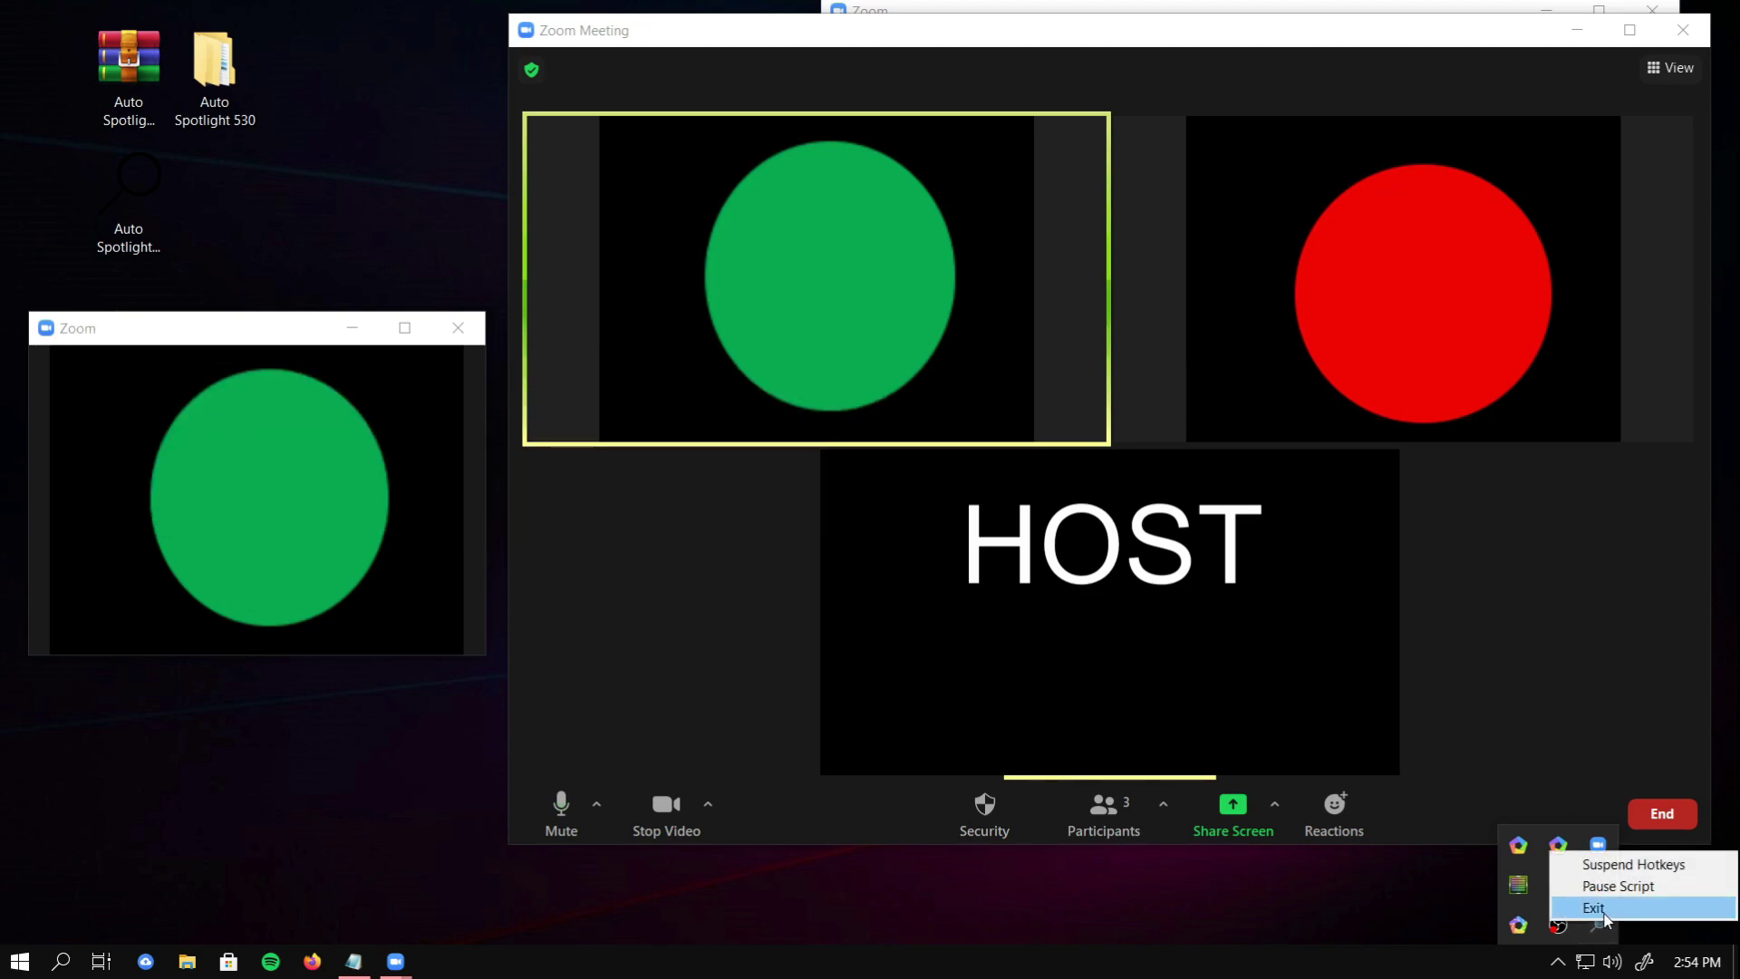
click(1602, 912)
right_click(330, 154)
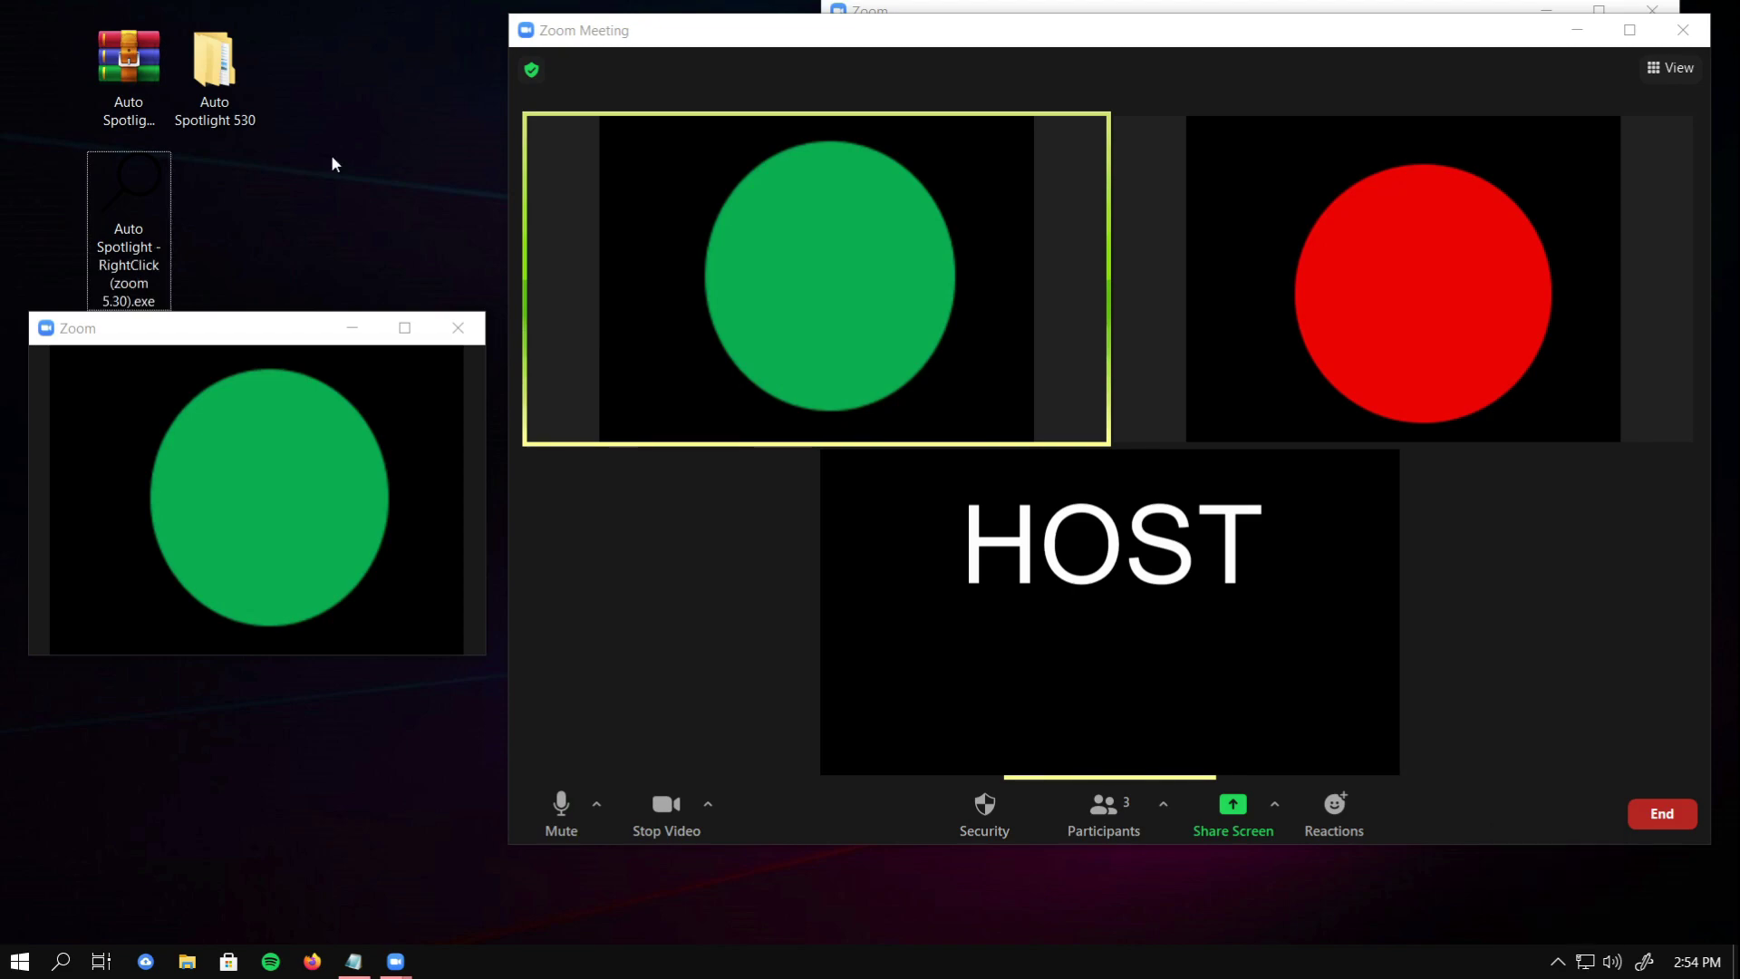
right_click(362, 130)
right_click(279, 205)
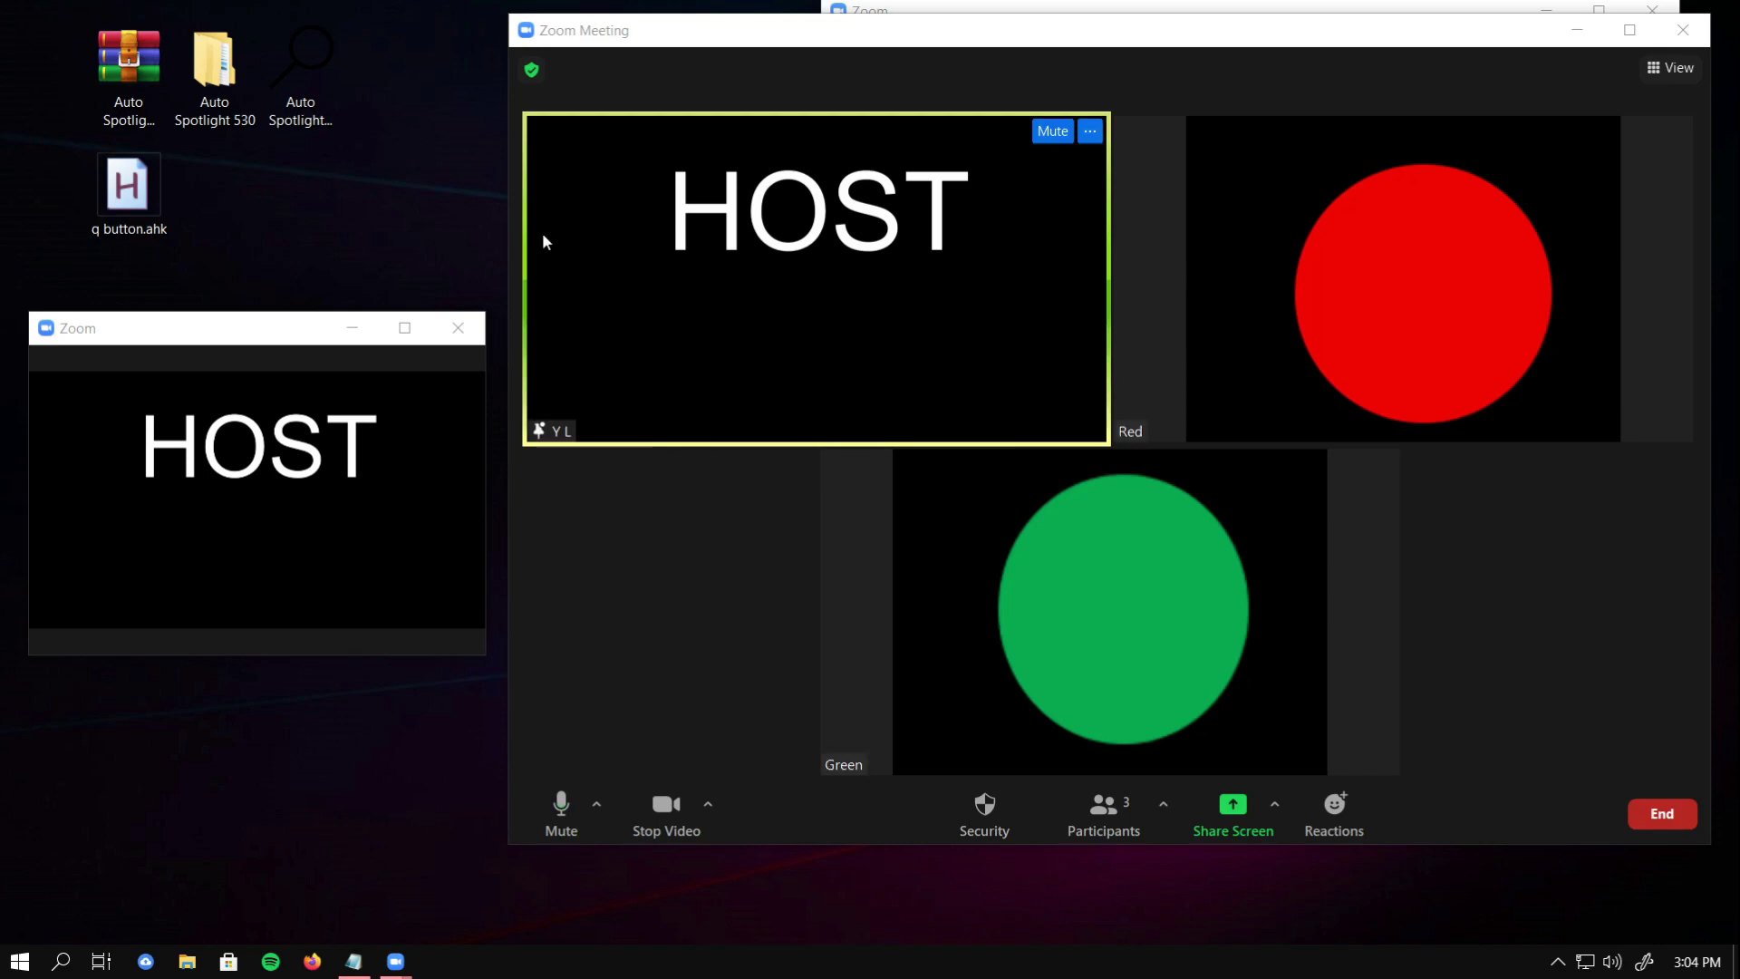
Step: Open the Windows display settings from the desktop to check the scale and resolution
right_click(304, 214)
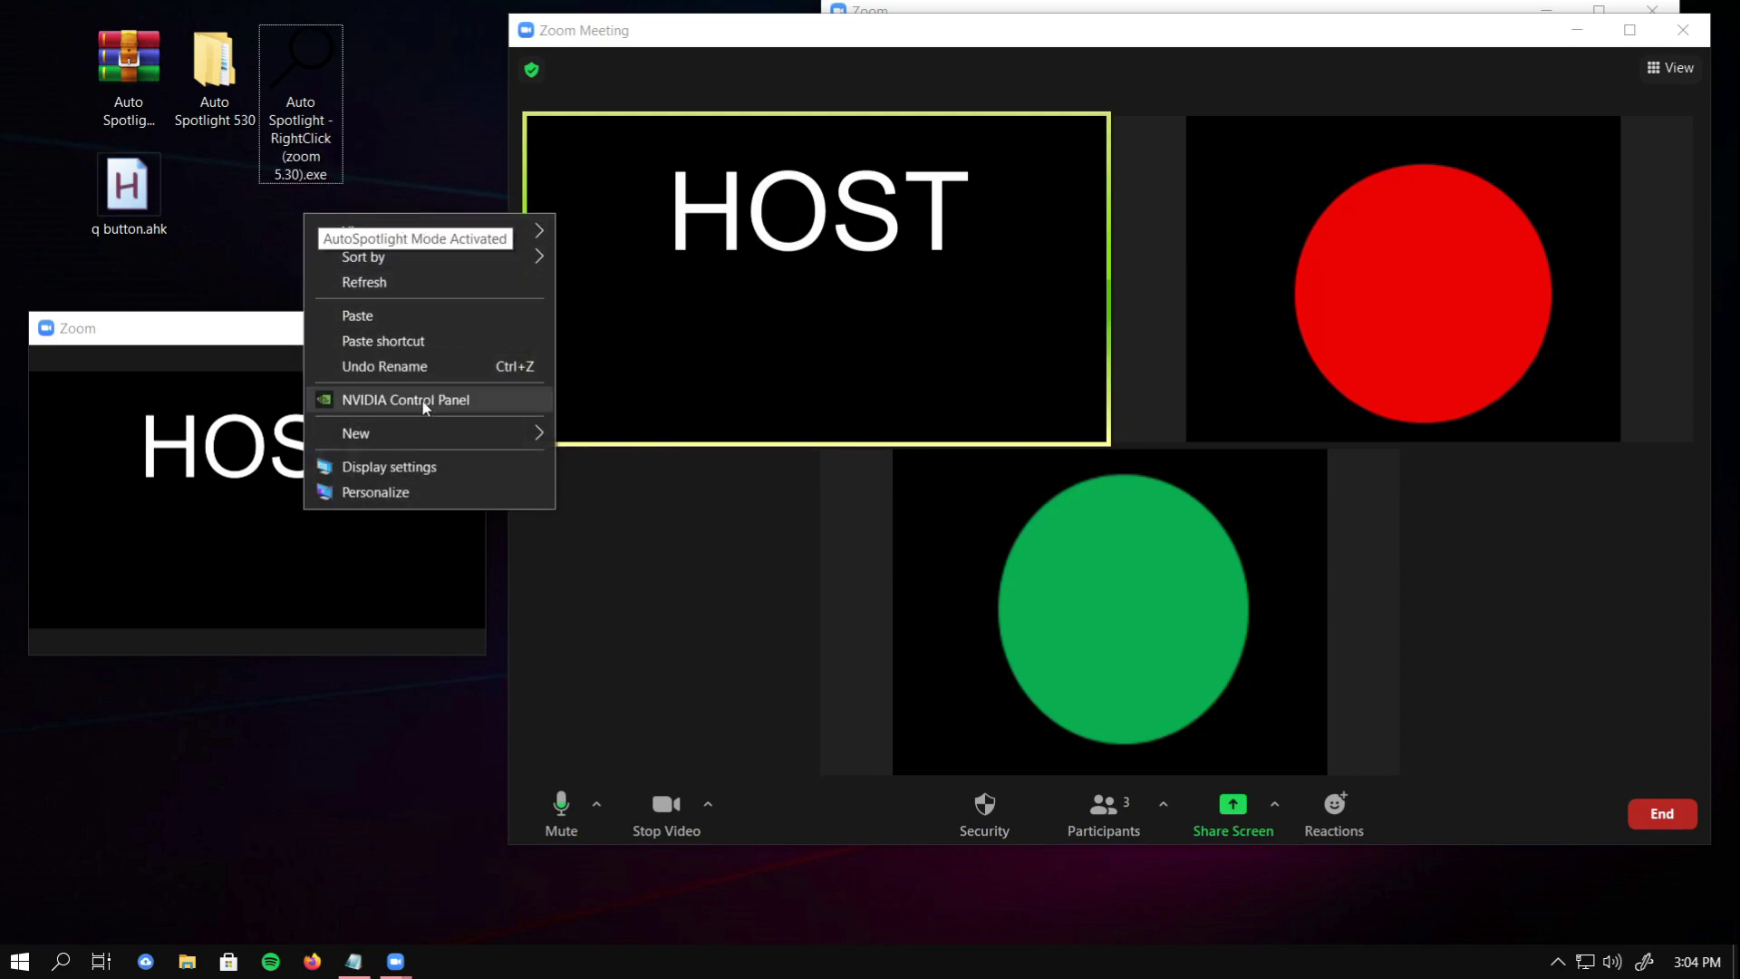
click(376, 466)
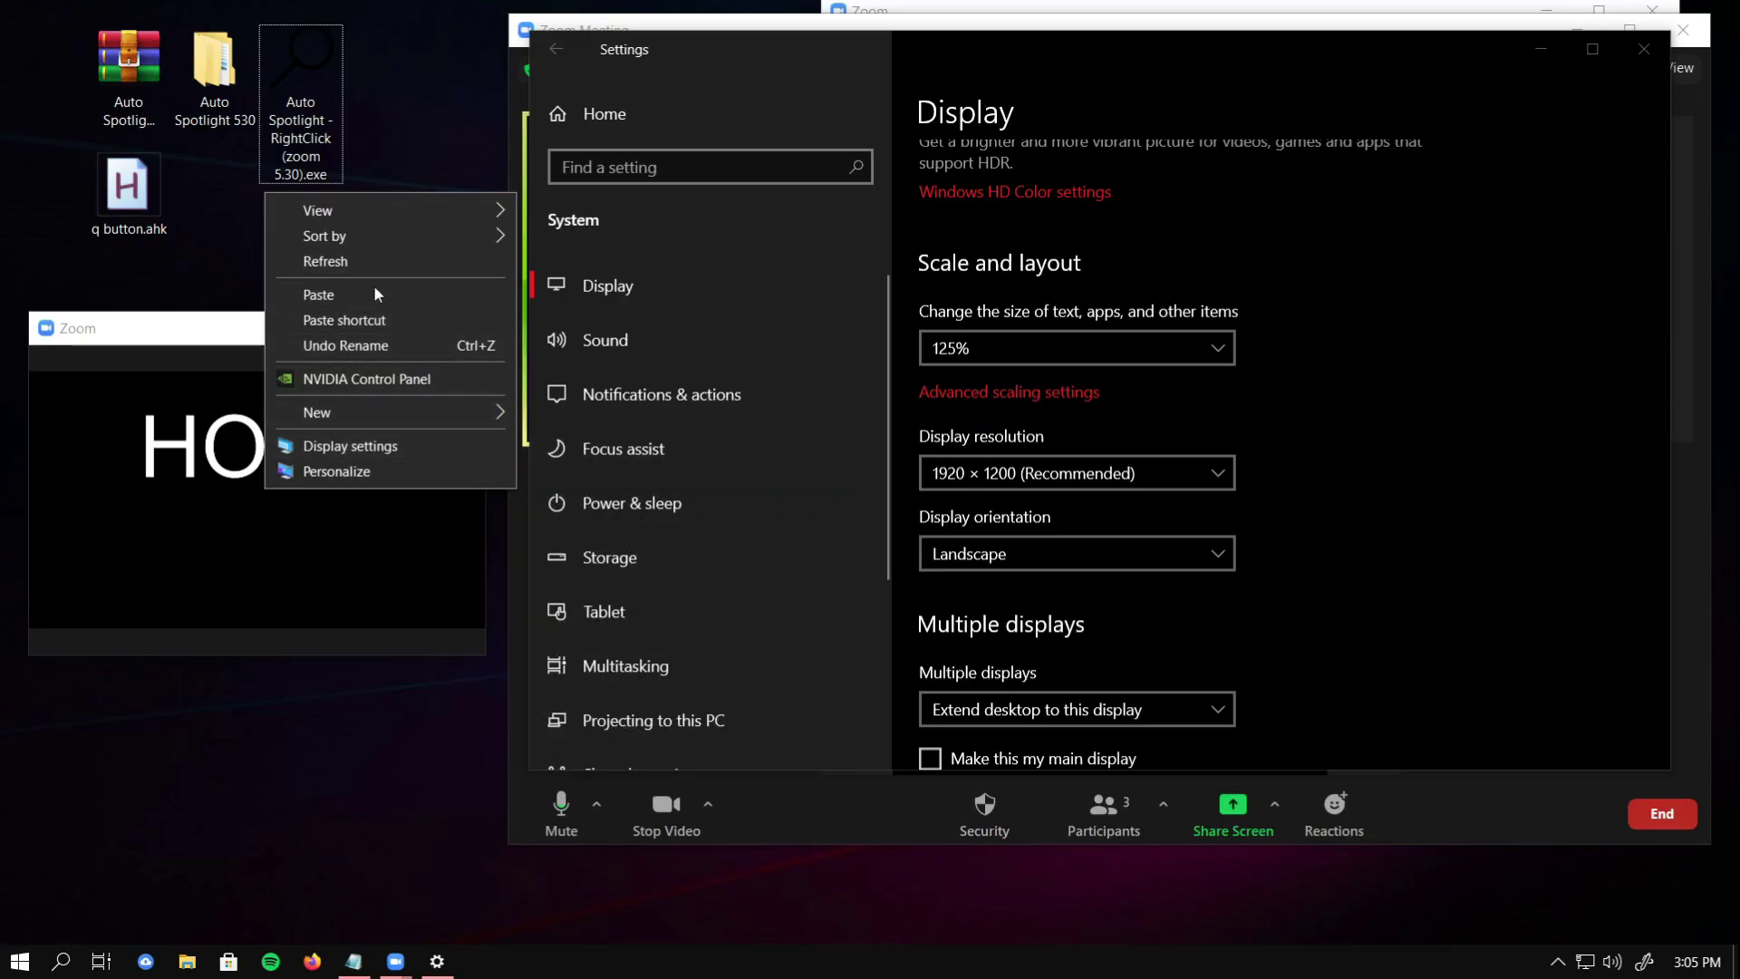
click(211, 250)
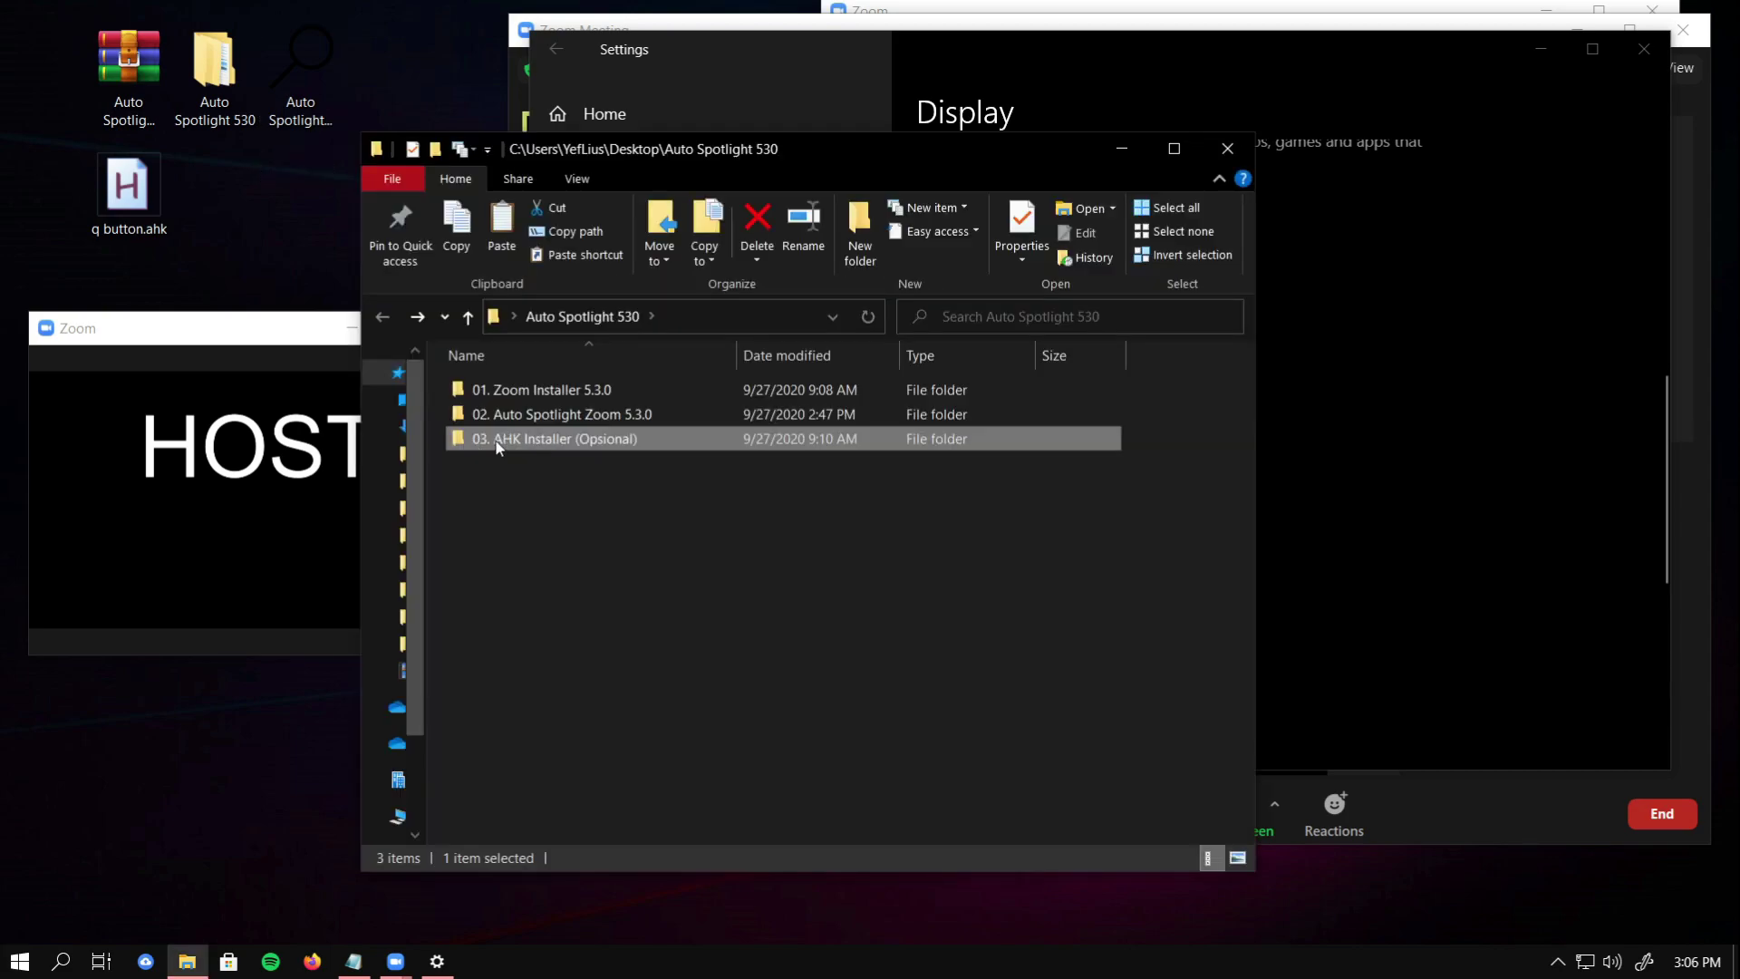
Step: Open the 03. AHK Installer (Opsional) folder and inspect the AutoHotkey setup file and the AutoSpotlight script
double_click(573, 437)
click(551, 390)
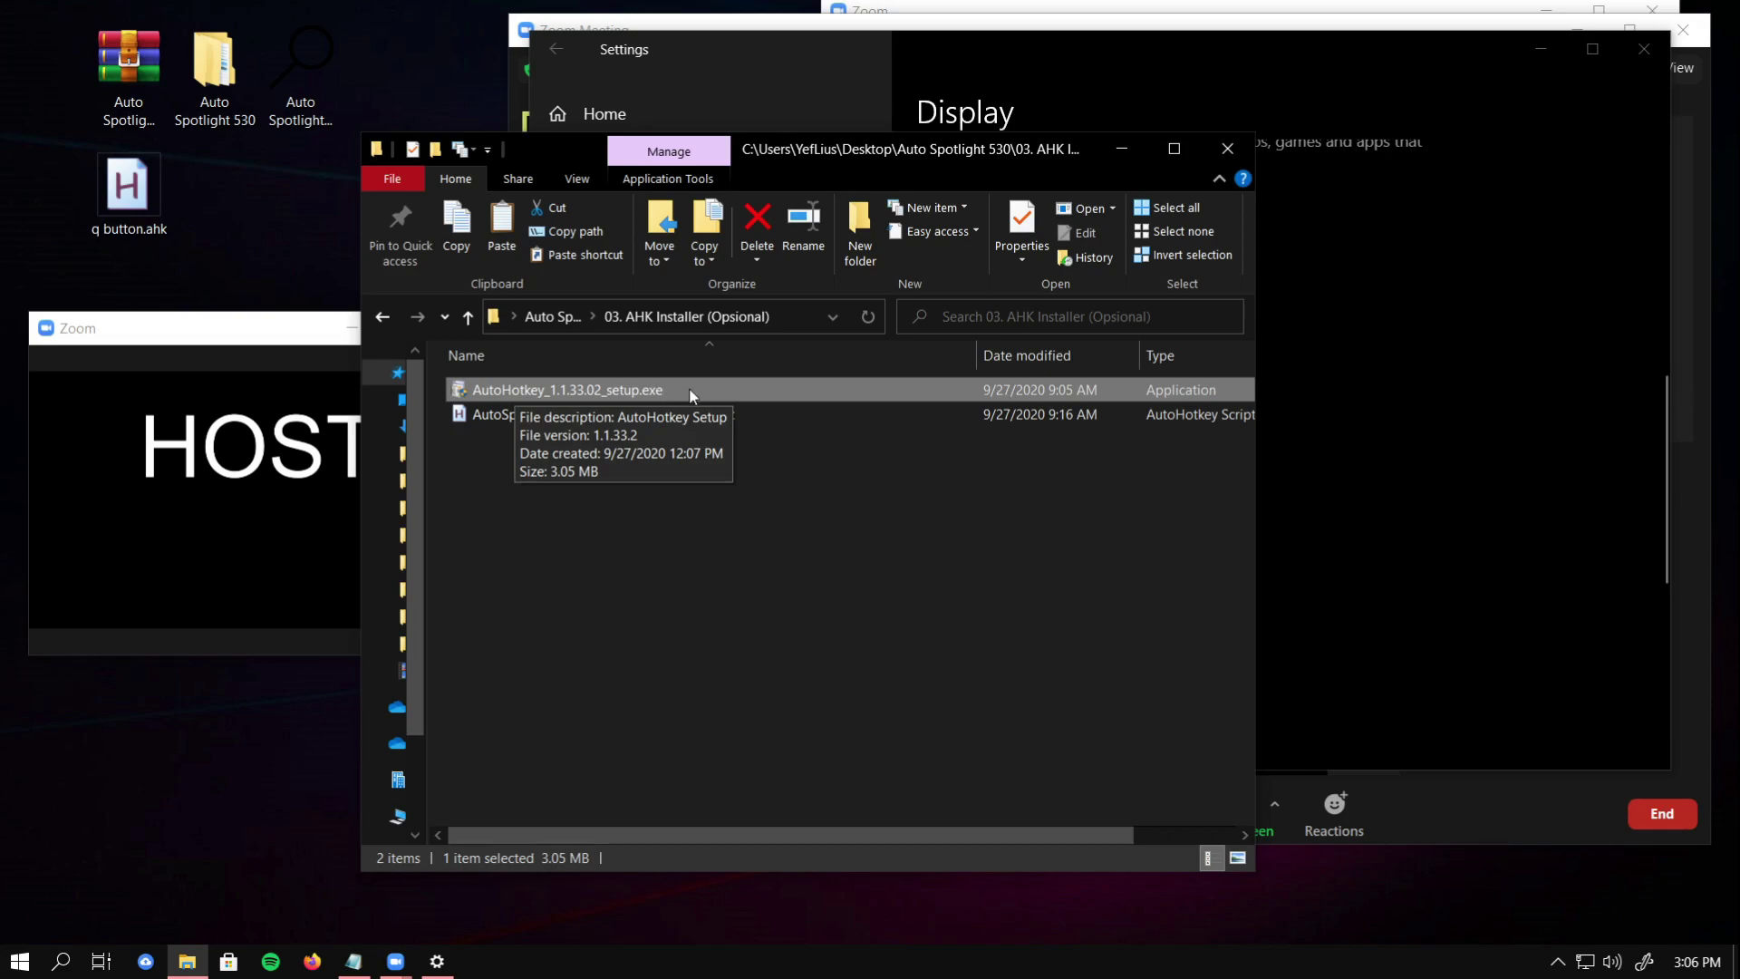
click(137, 211)
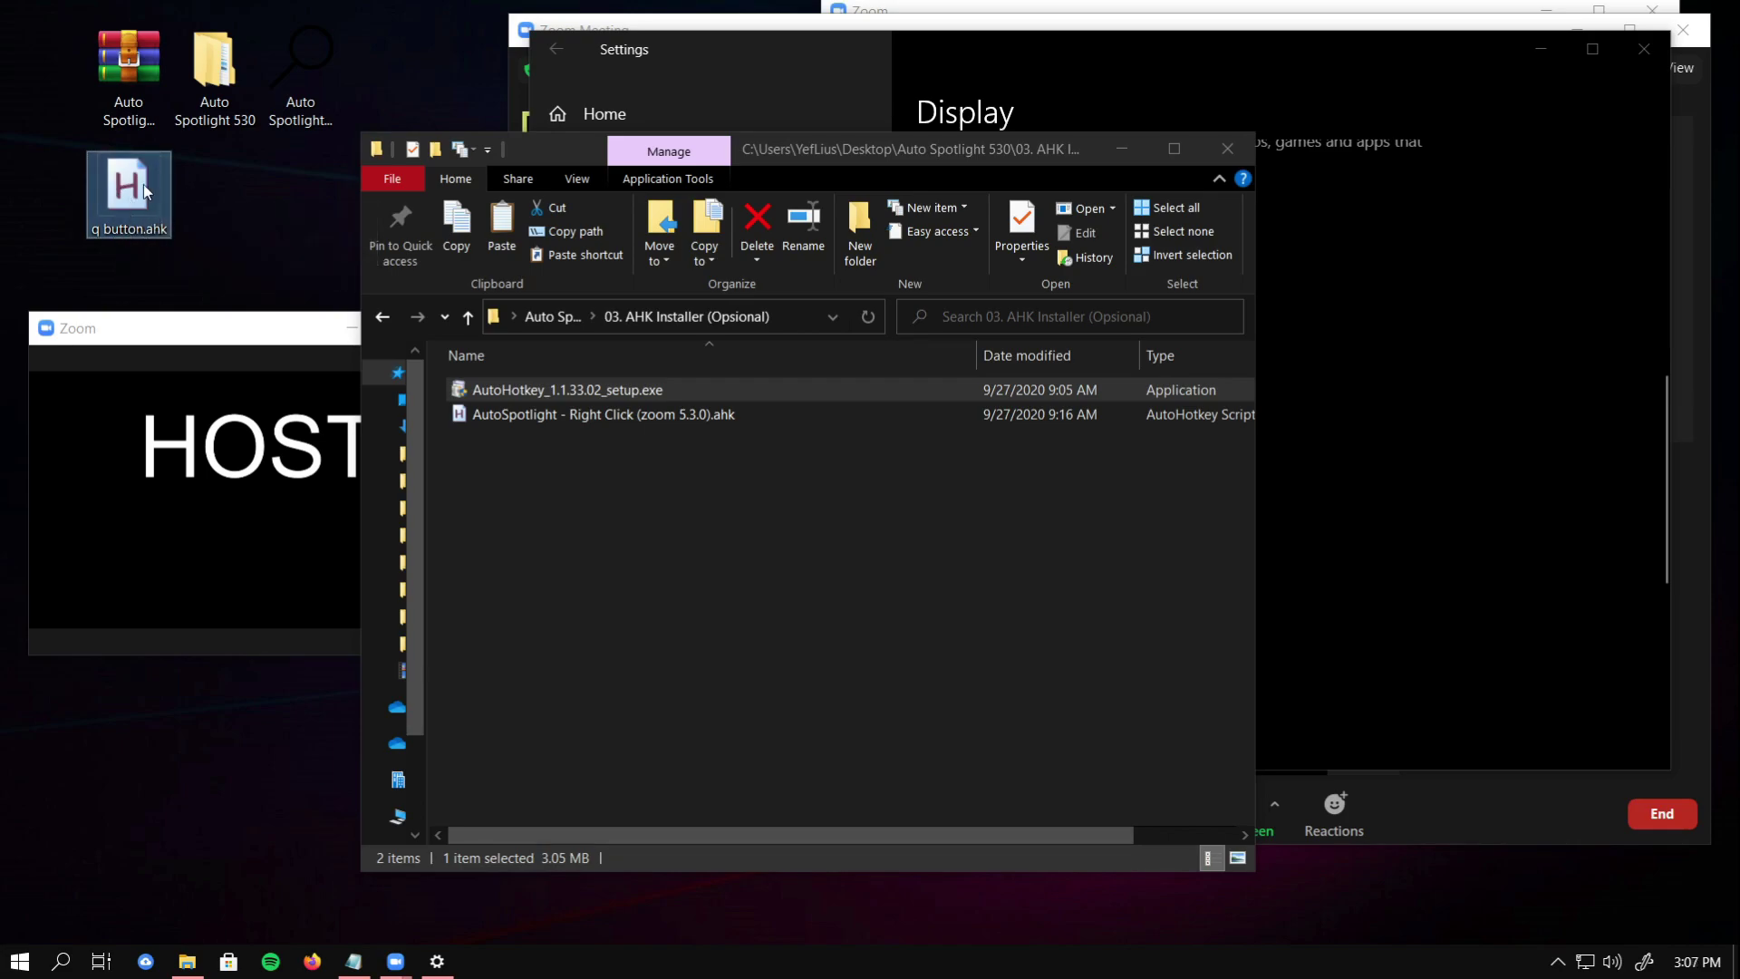
click(293, 127)
click(566, 390)
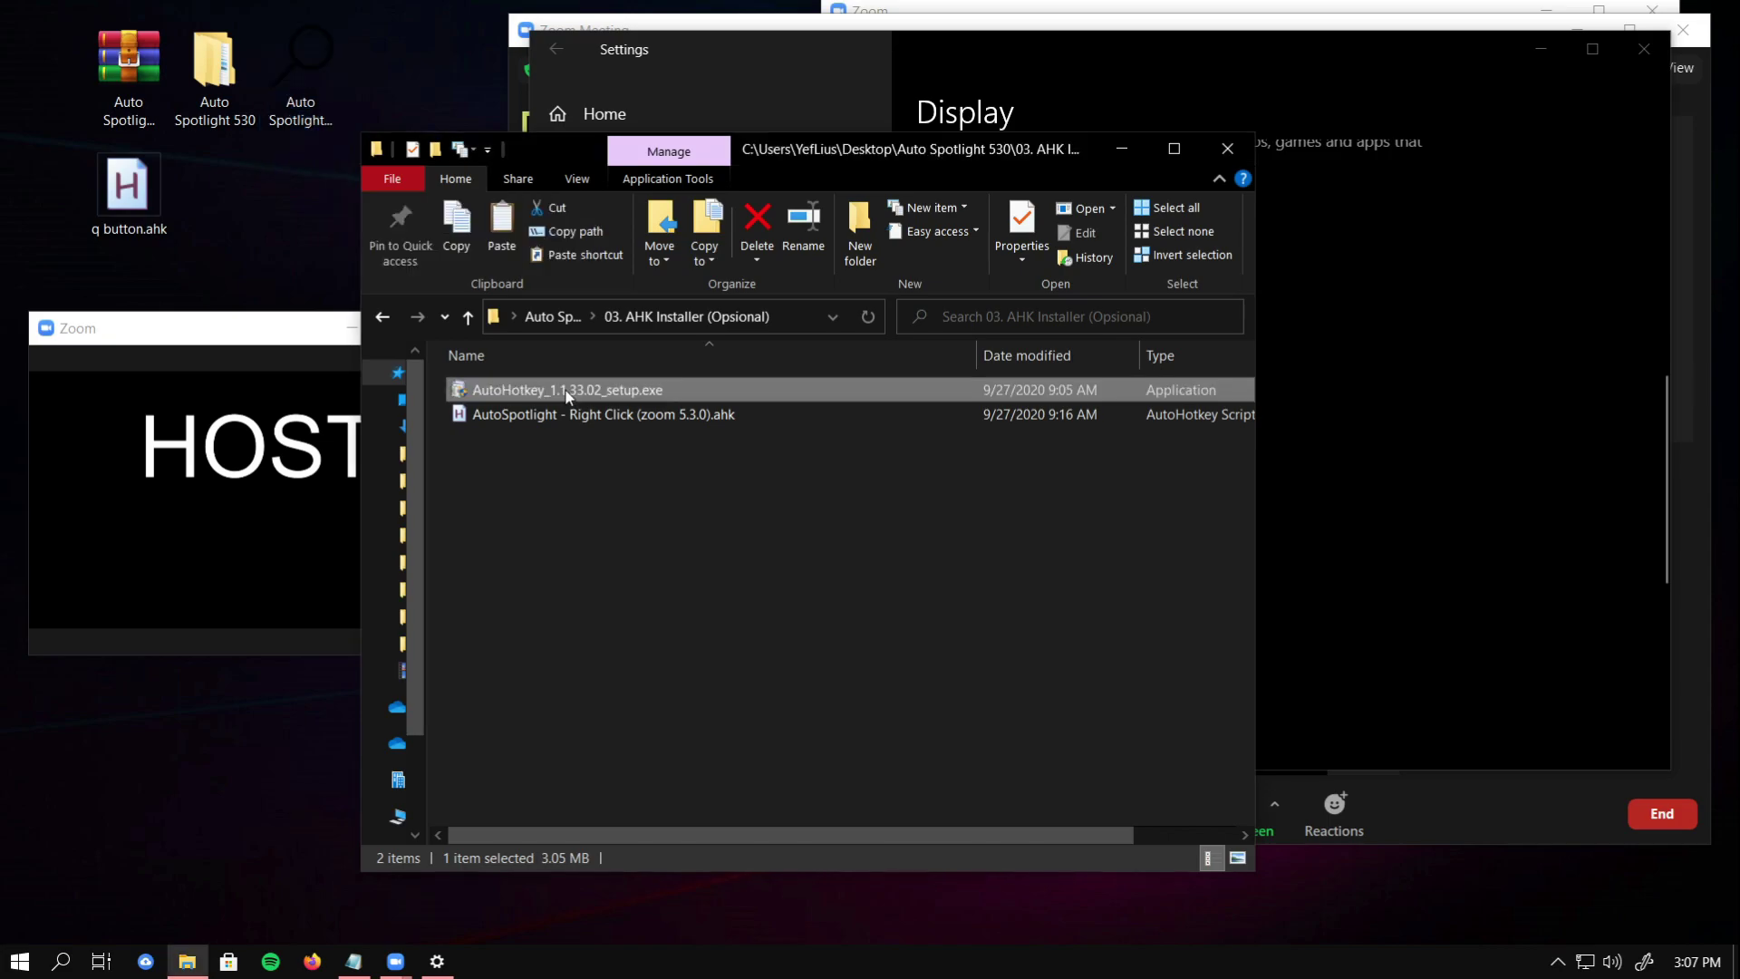
click(567, 415)
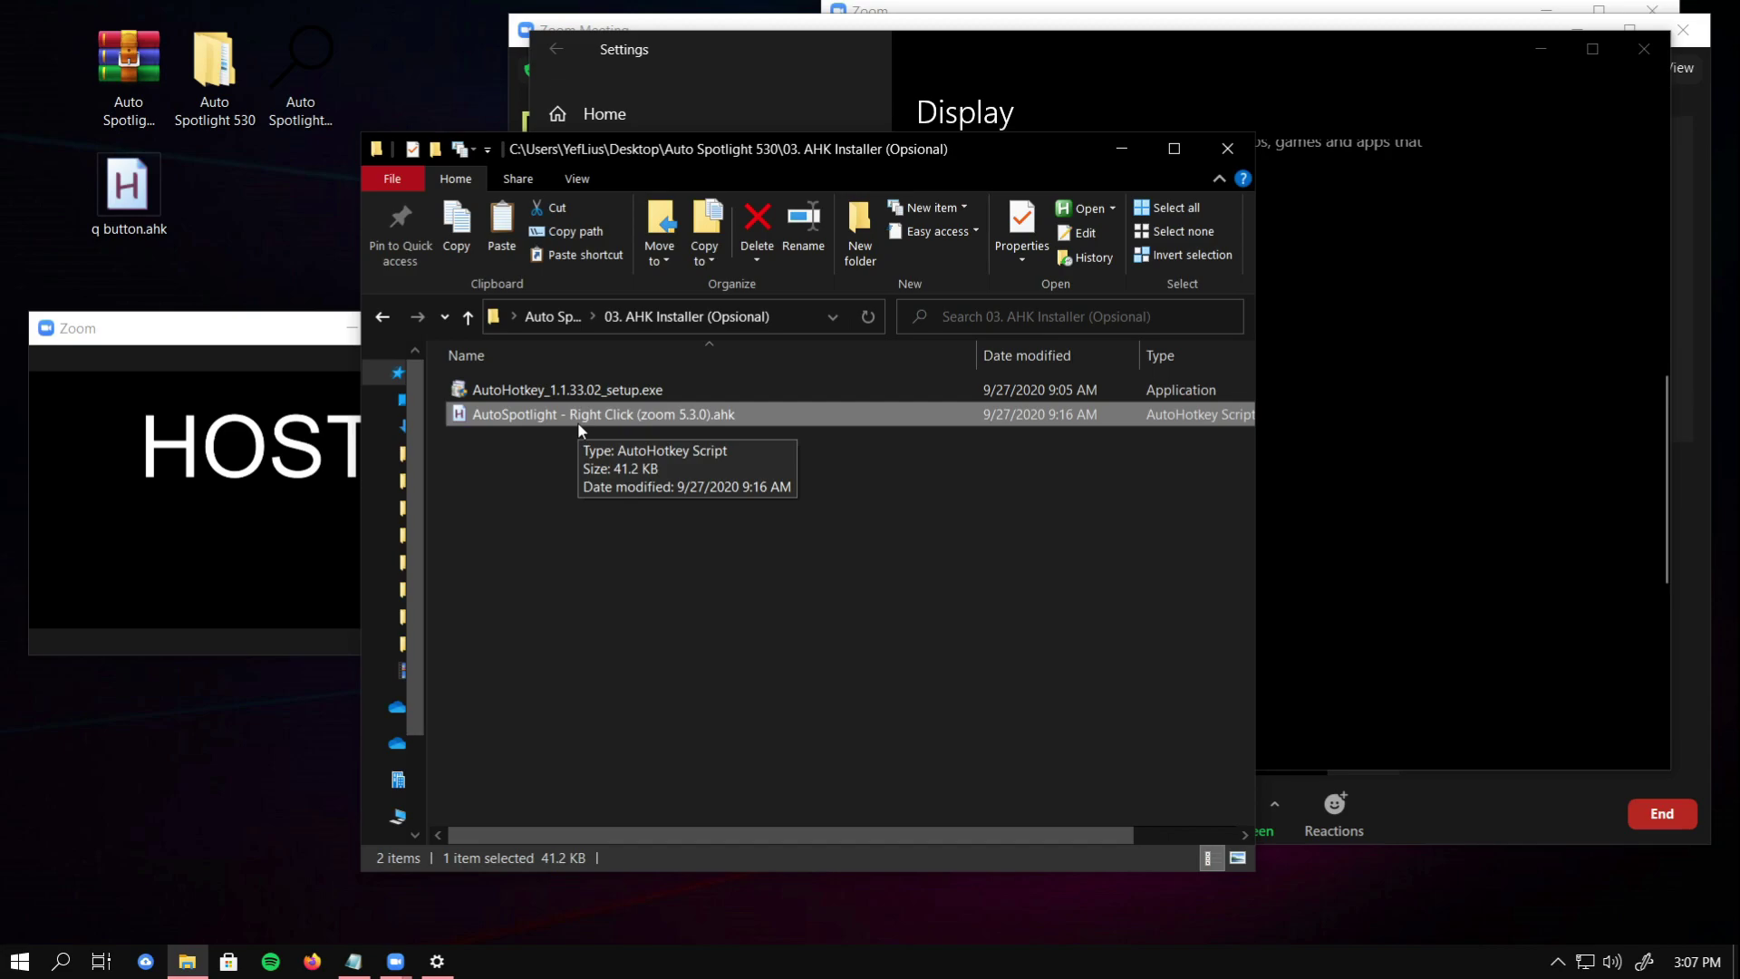
Step: Open AutoSpotlight - Right Click (zoom 5.3.0).ahk in Notepad++, examine its code, and close the editor
double_click(578, 422)
scroll(942, 407, up, 12)
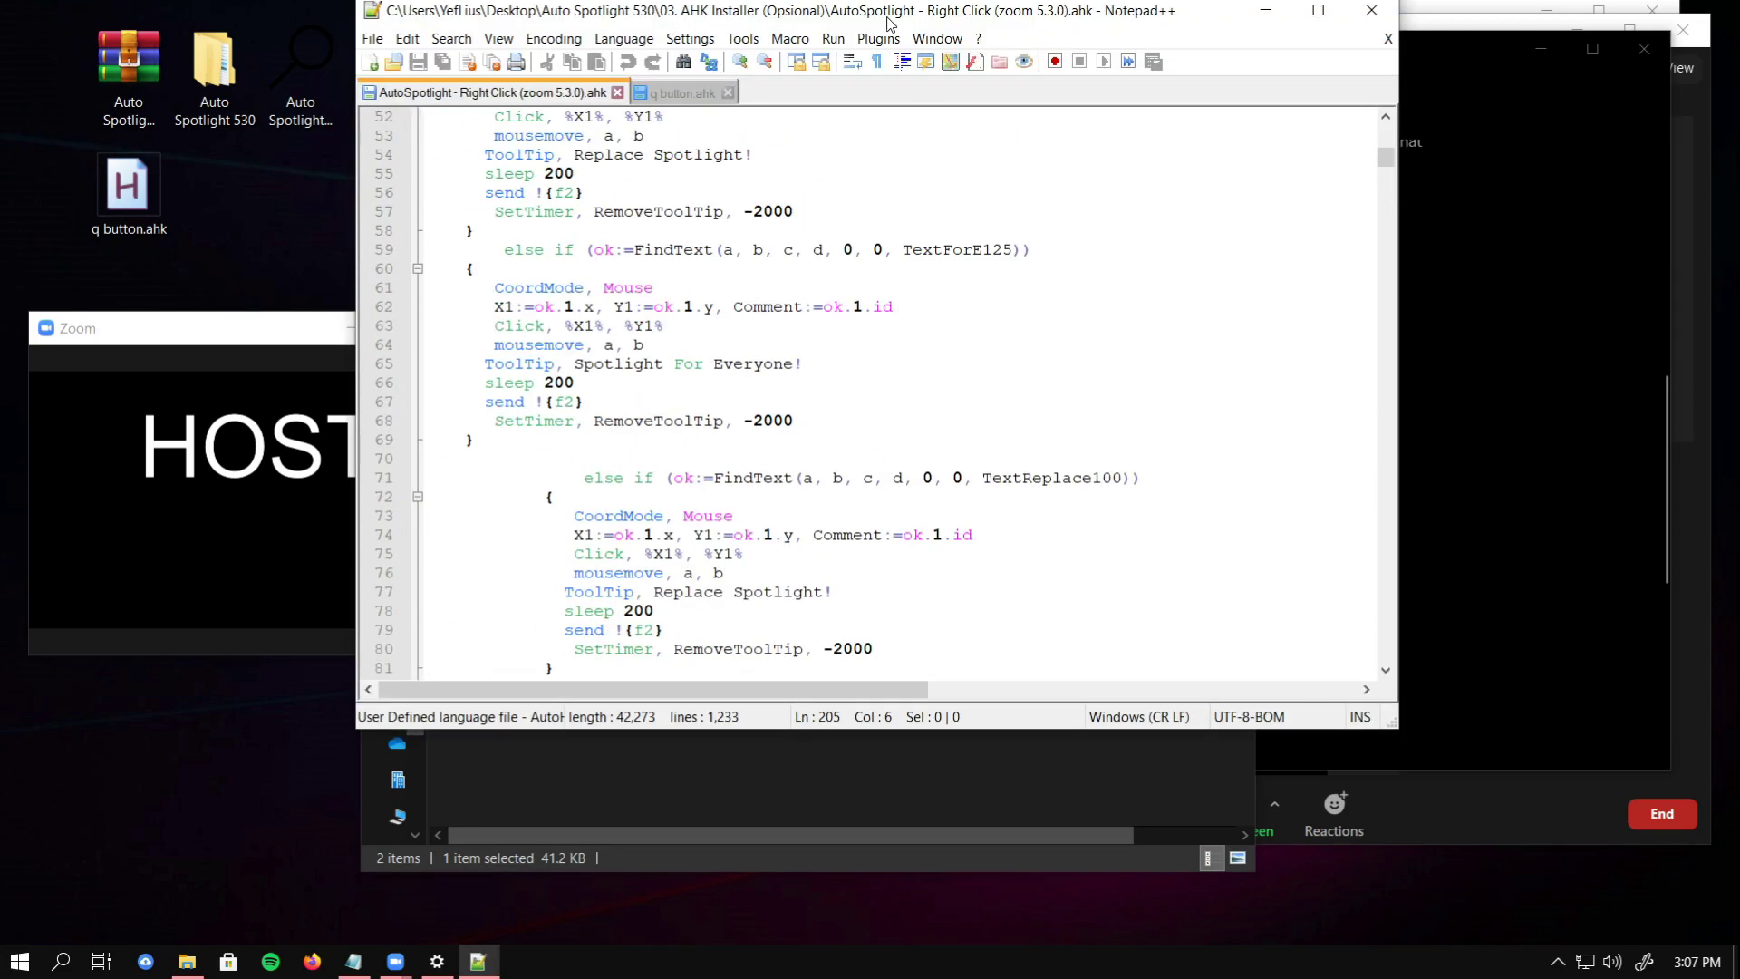
drag(891, 18, 891, 0)
scroll(828, 235, down, 20)
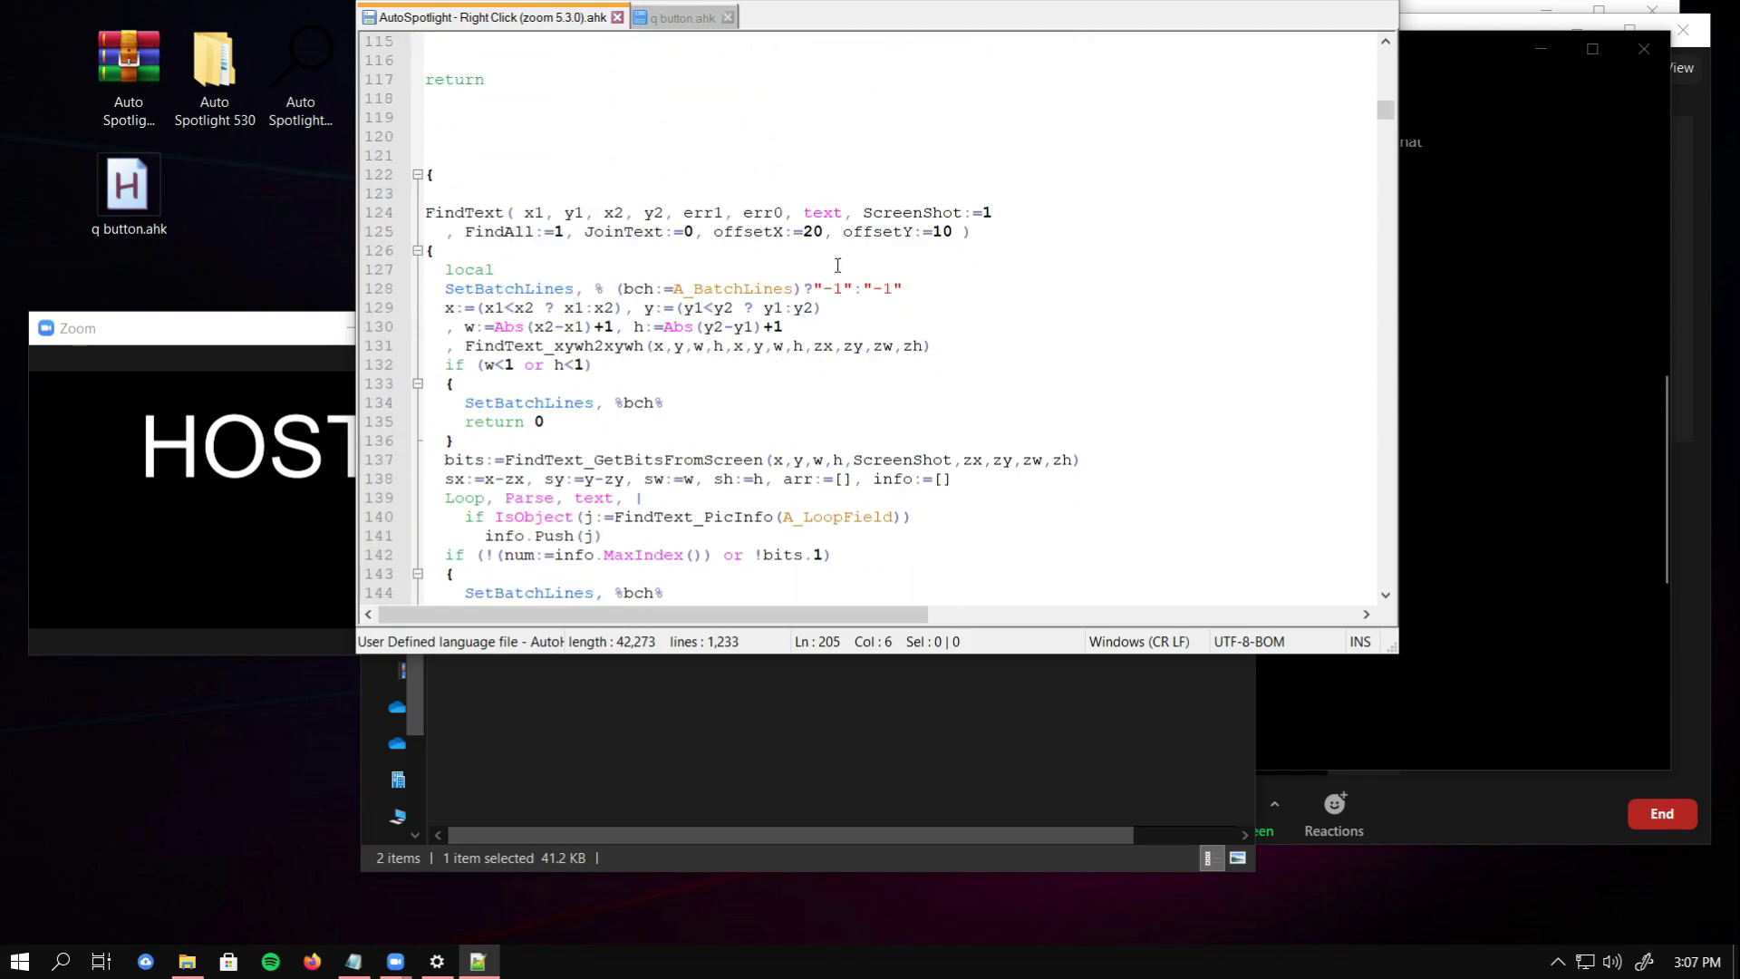
scroll(846, 285, down, 20)
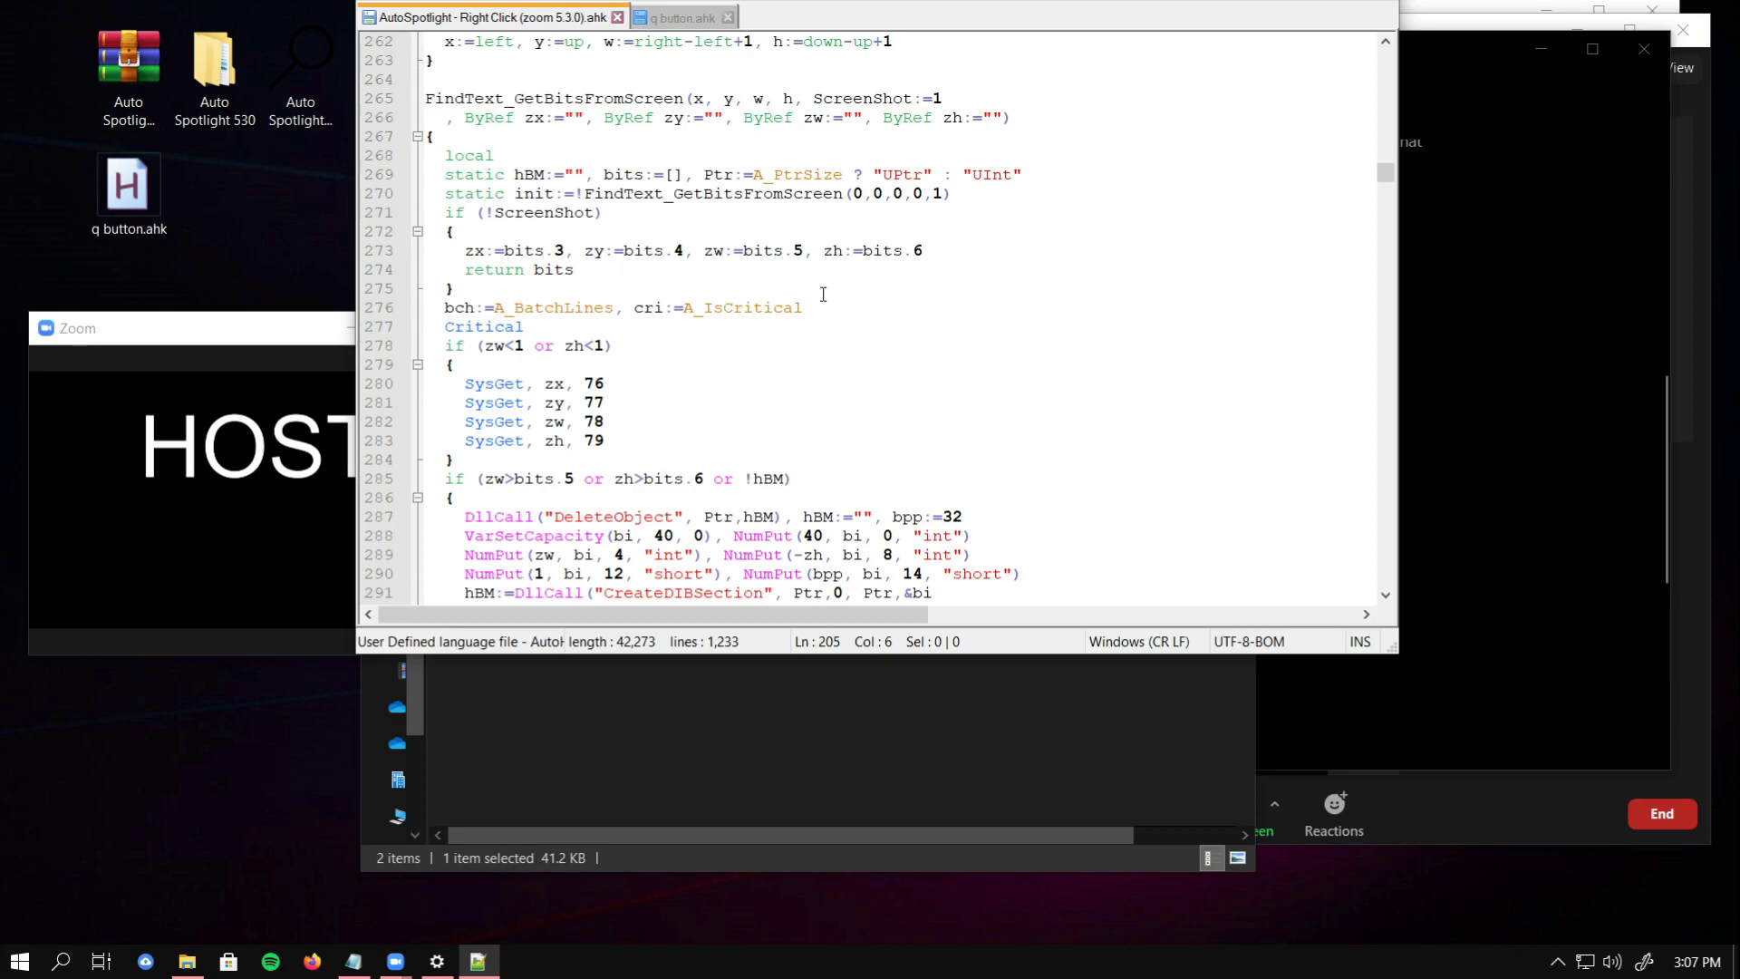
click(823, 346)
scroll(823, 345, up, 20)
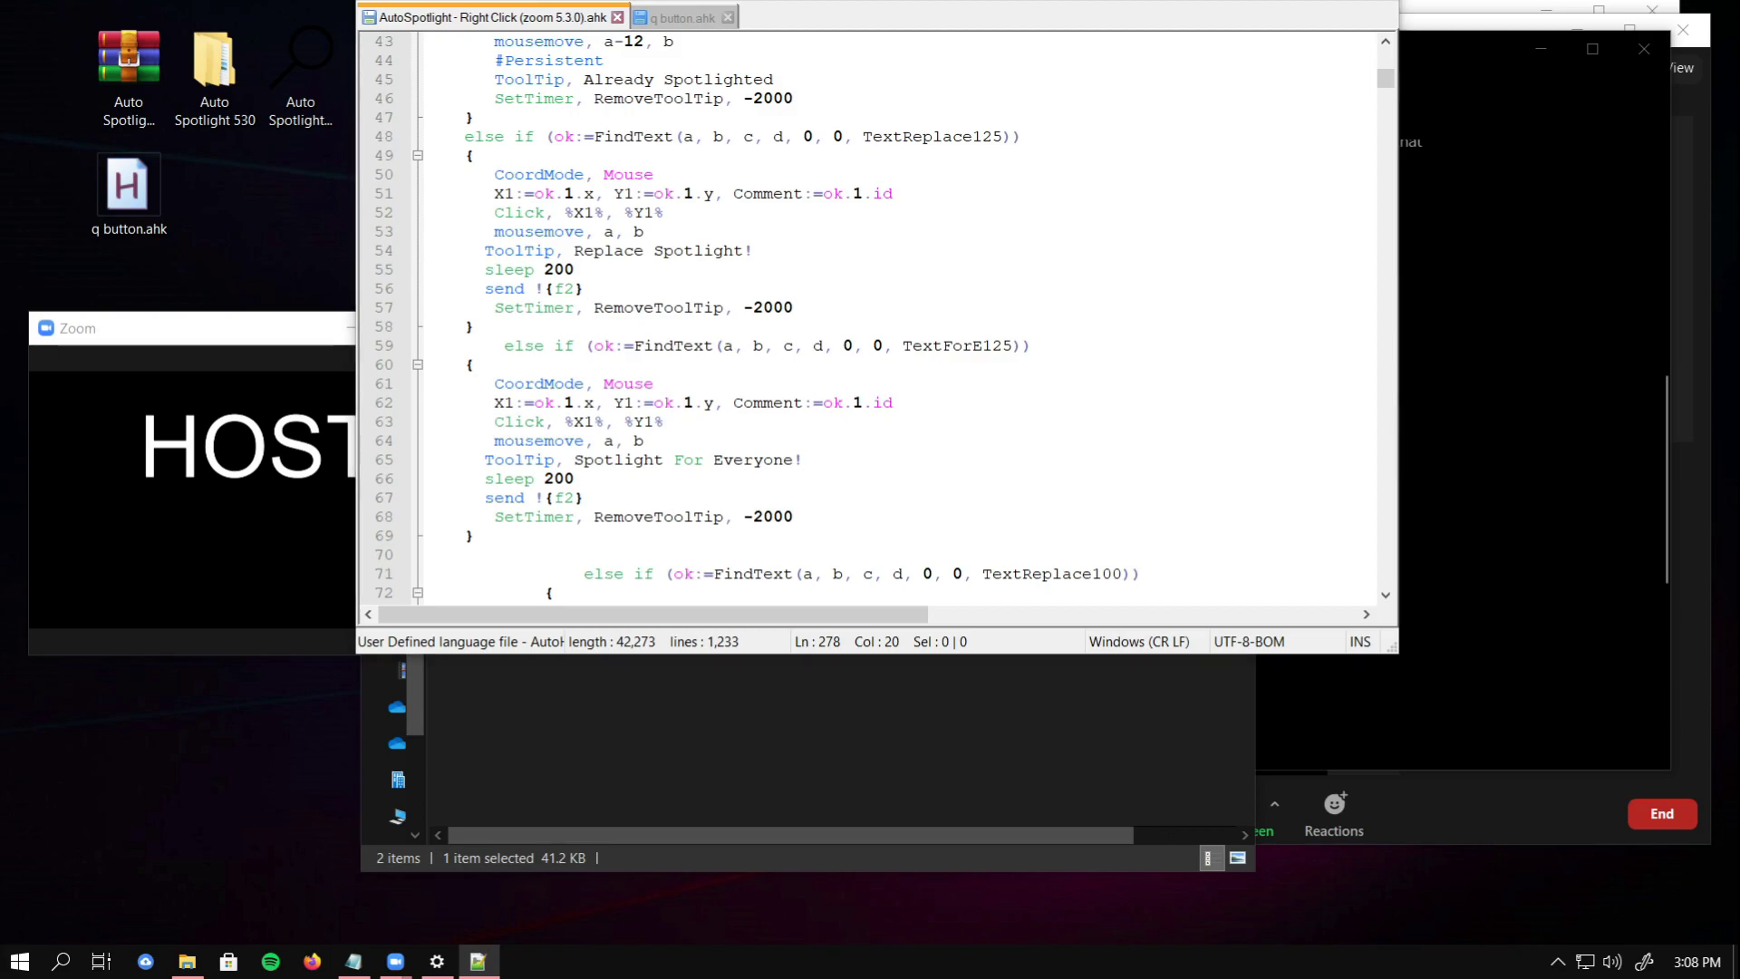
key(alt+F4)
click(283, 136)
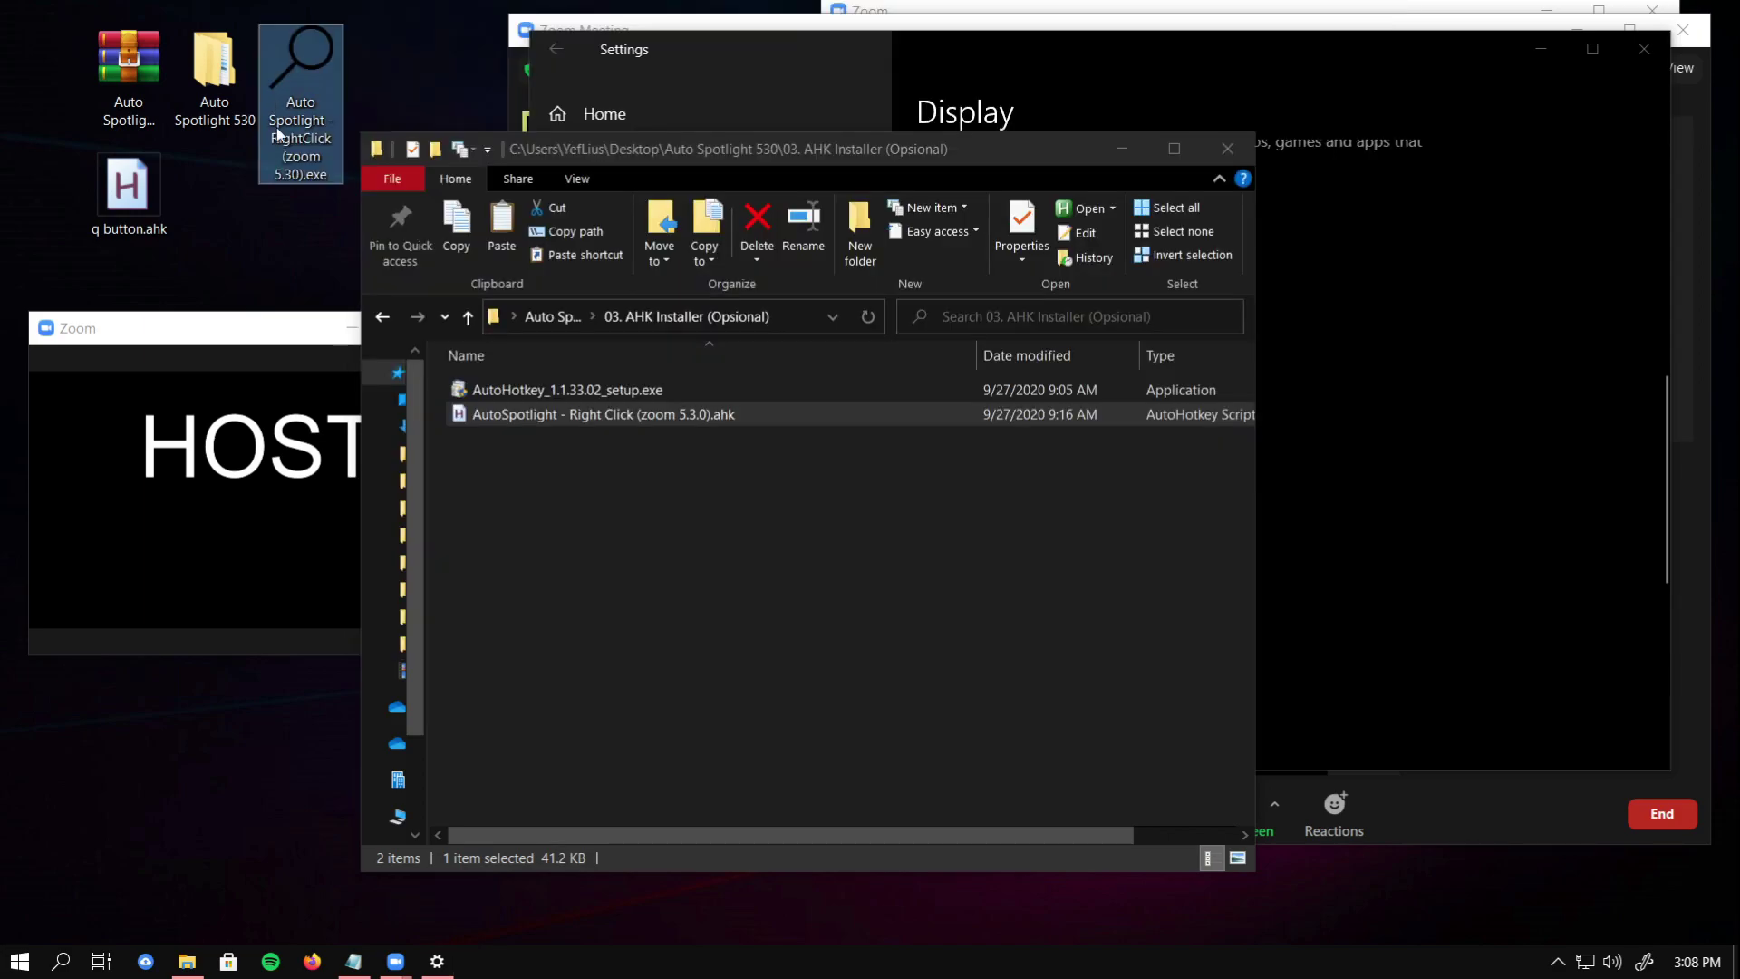